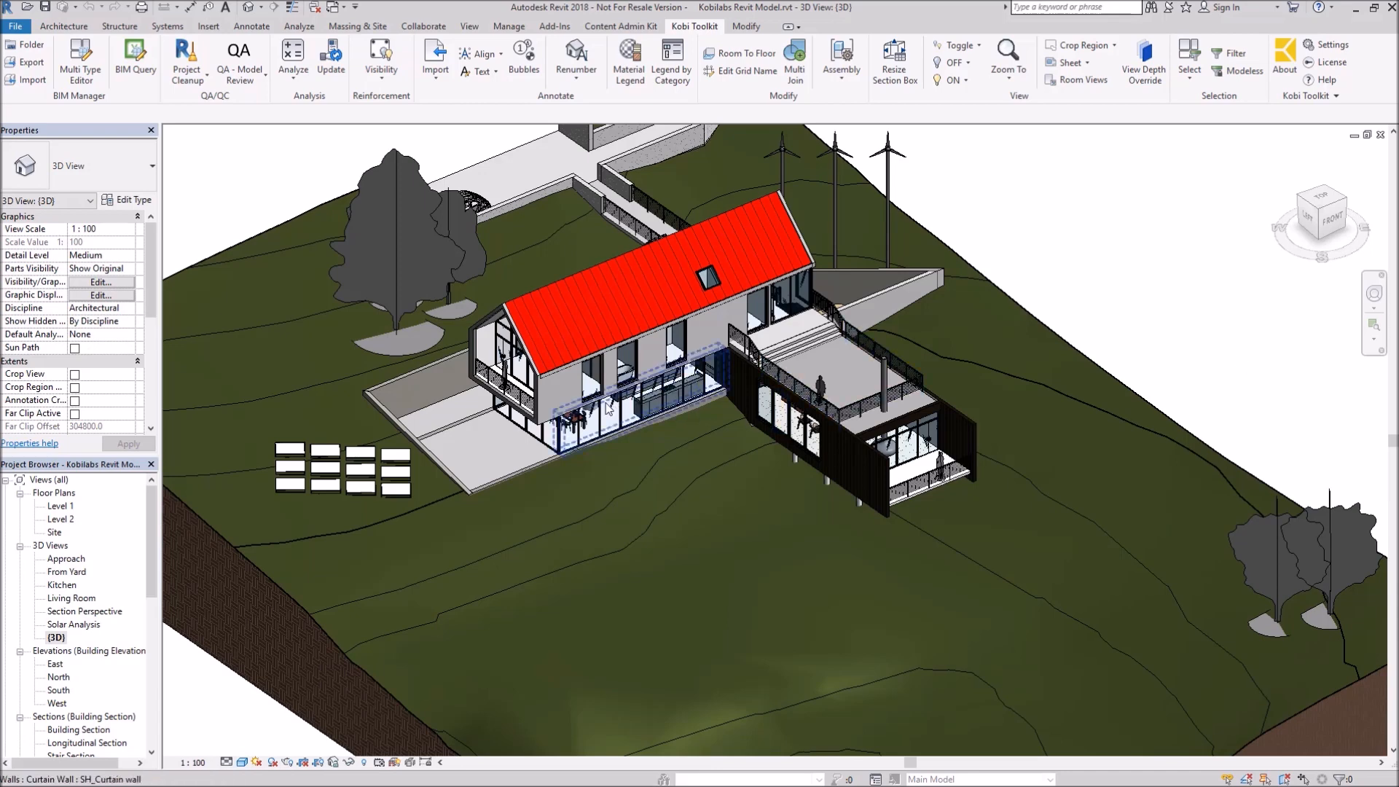
- Query the upper-floor window nearest the gable end with BIM Query and review its parameter columns
left_click(602, 370)
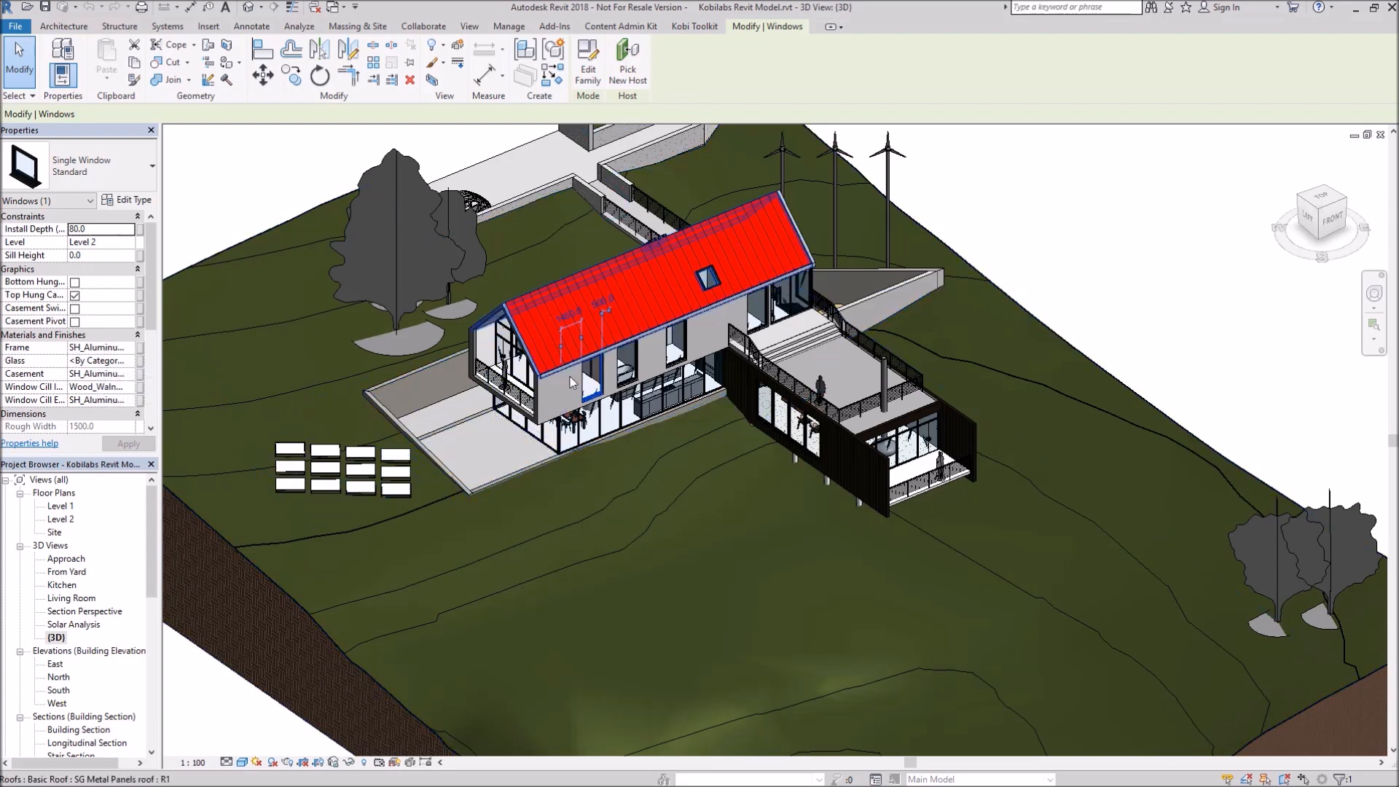
left_click(701, 29)
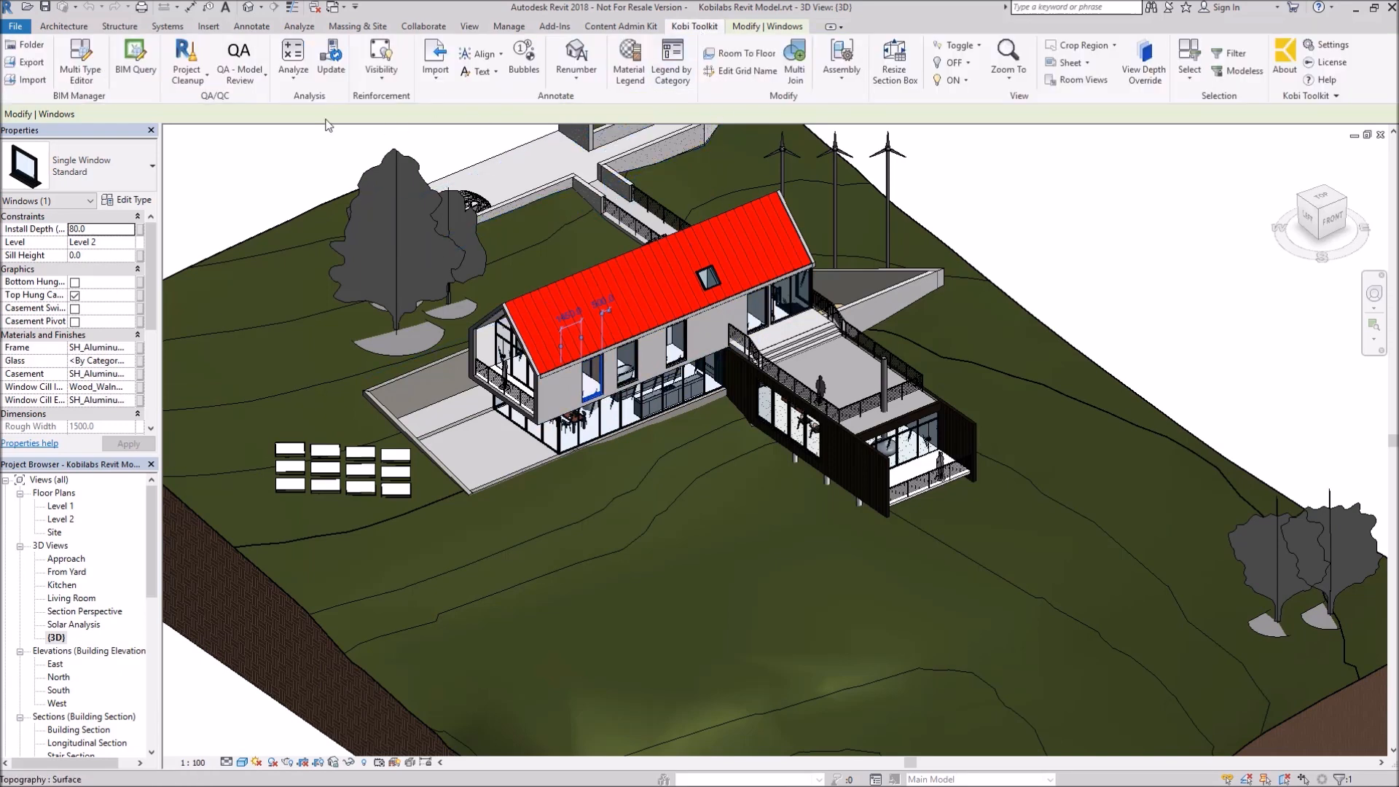
left_click(137, 57)
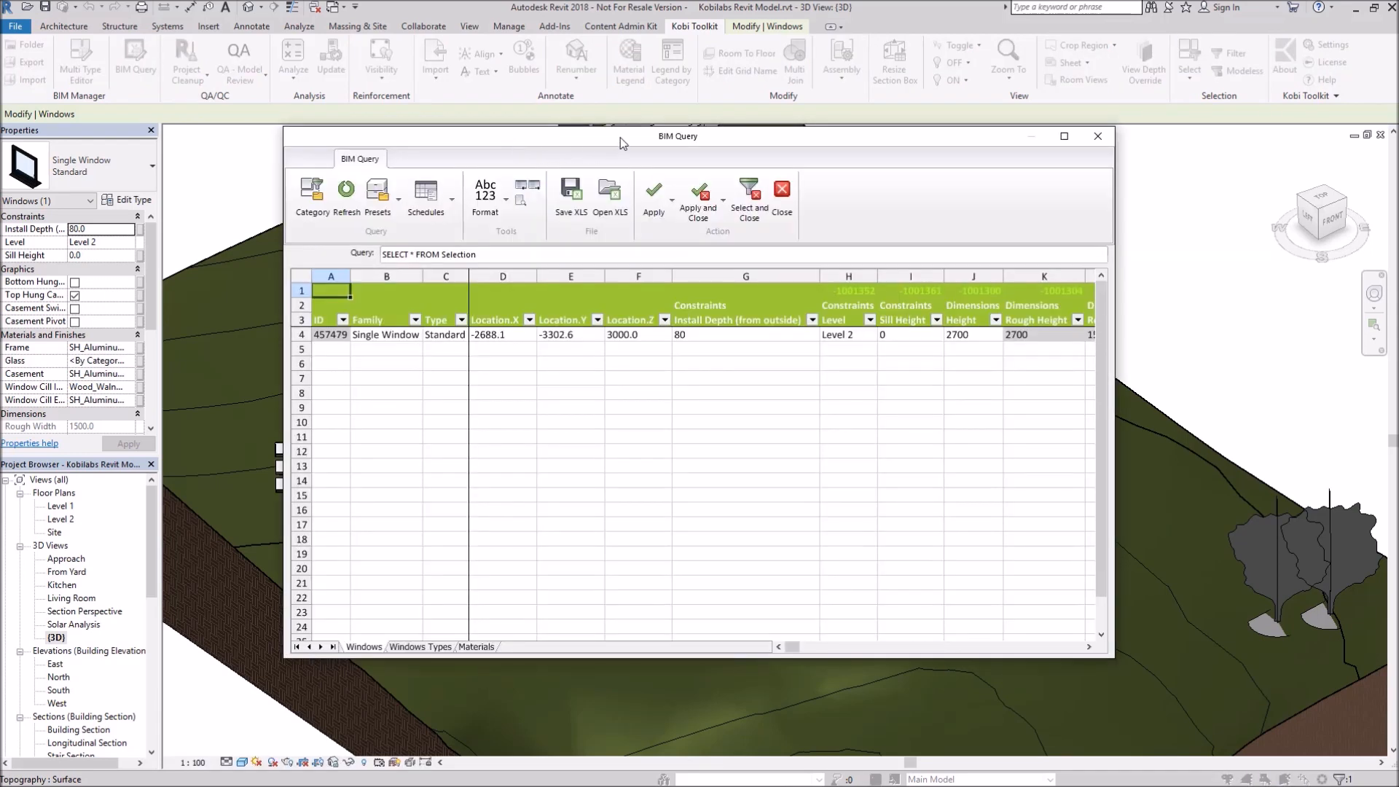
left_click_drag(620, 137, 722, 136)
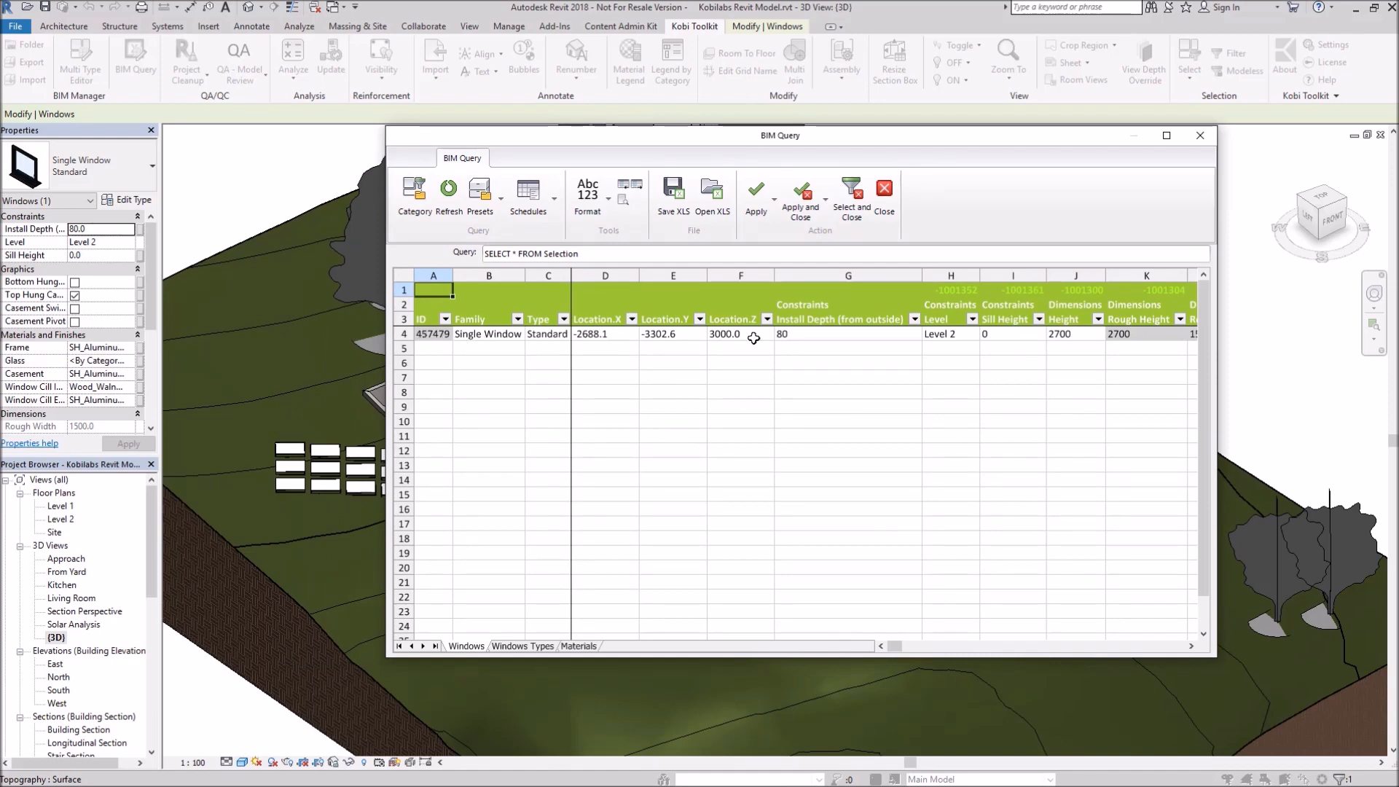
left_click(984, 648)
left_click(1056, 647)
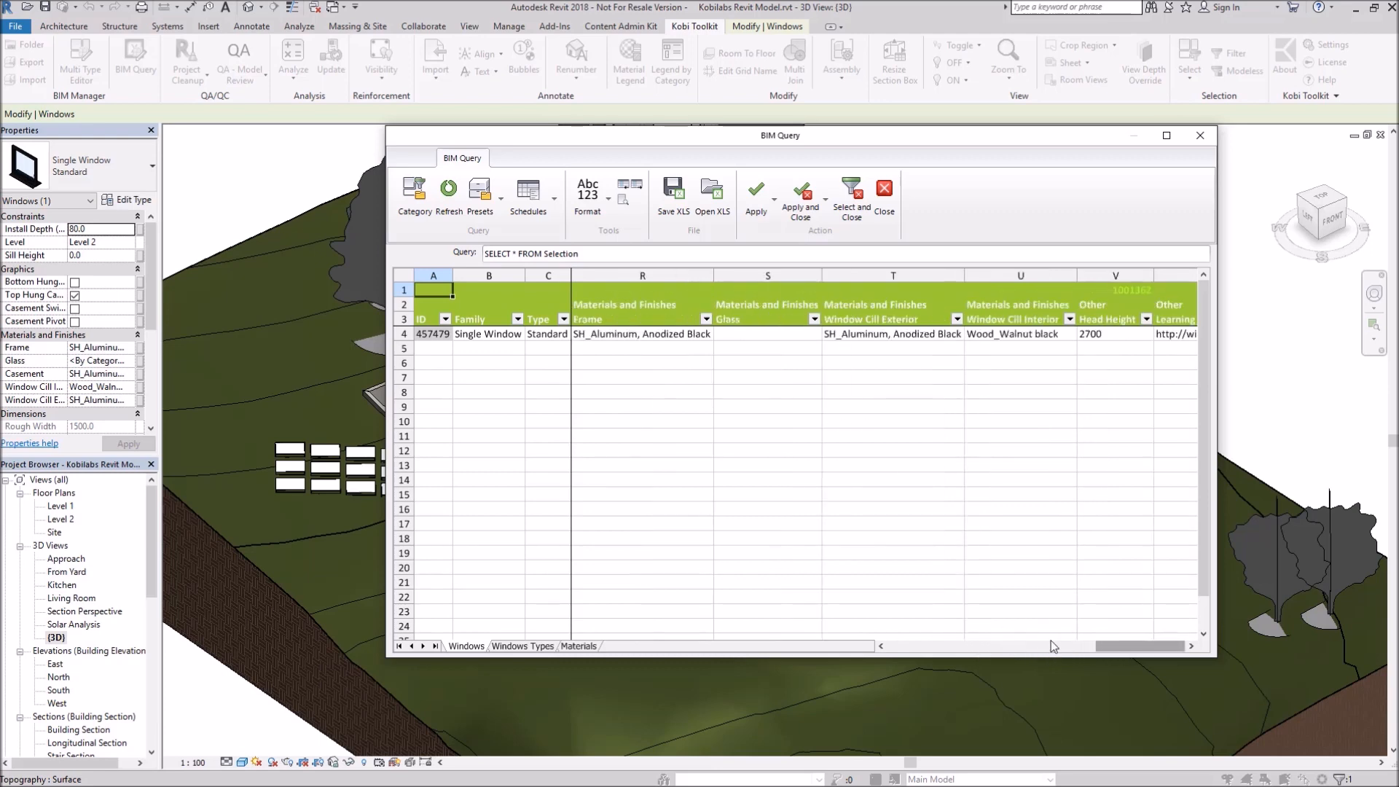
left_click(977, 650)
left_click(938, 650)
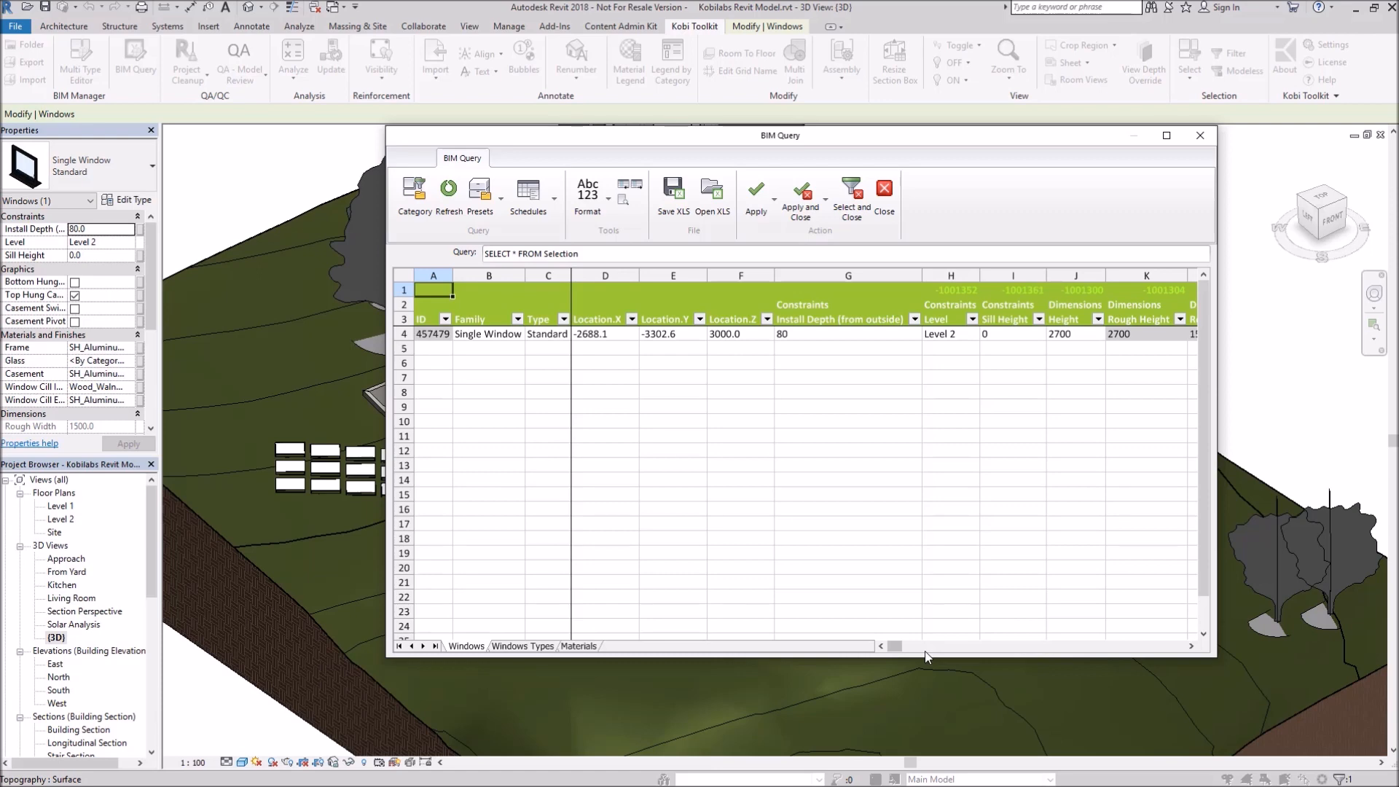
- Filter the query categories by "wind" and expand Windows with all its parameters unchecked
left_click(414, 191)
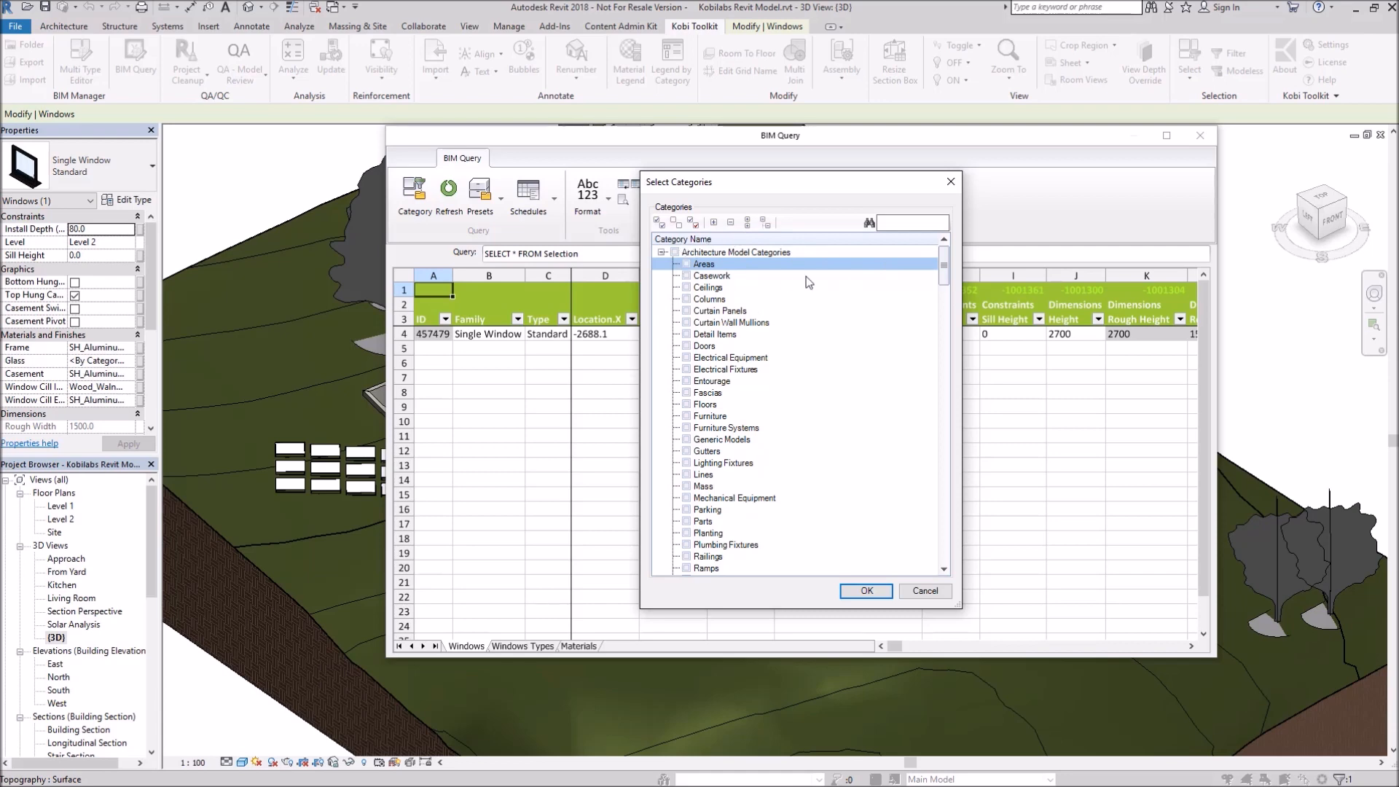
left_click_drag(945, 266, 945, 290)
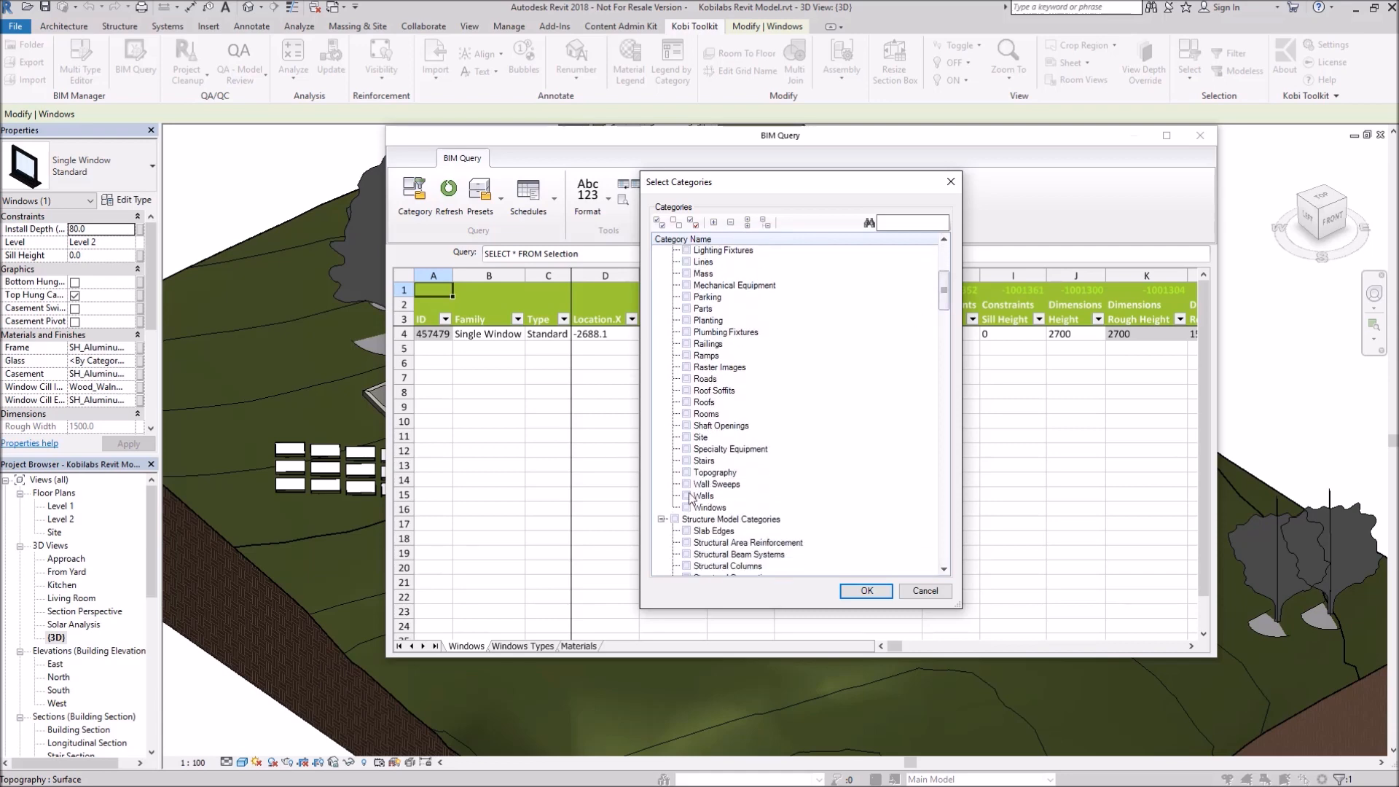
left_click(905, 224)
type("wind")
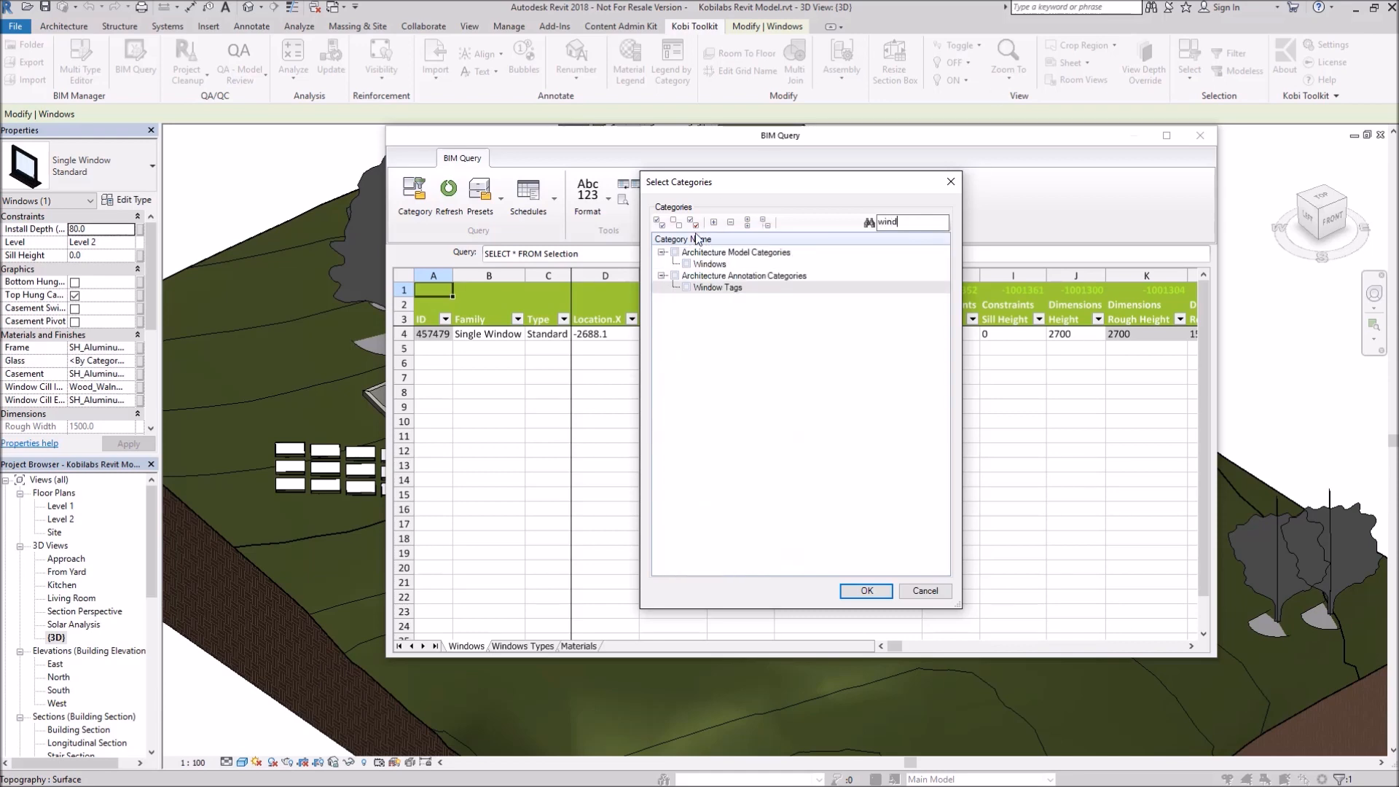
left_click(686, 263)
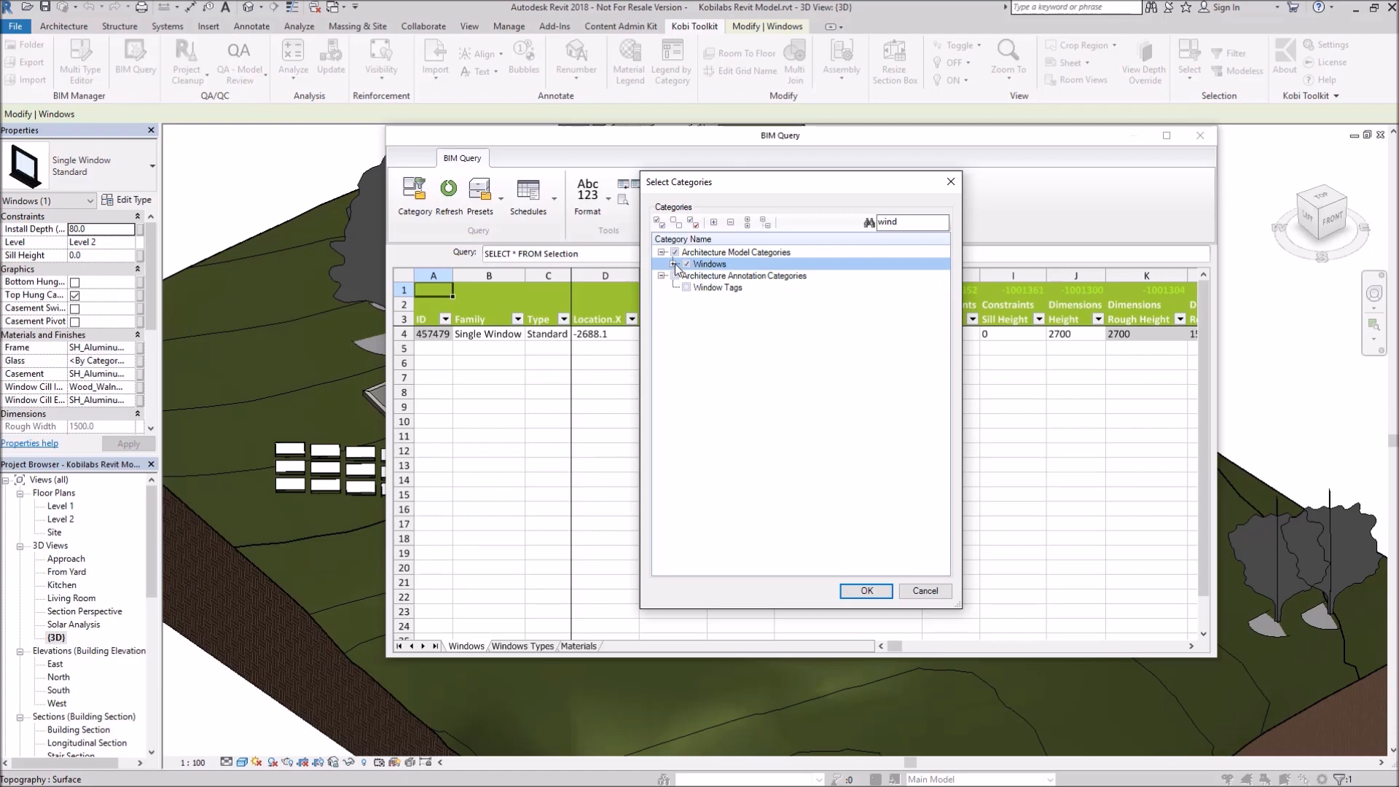
left_click(674, 264)
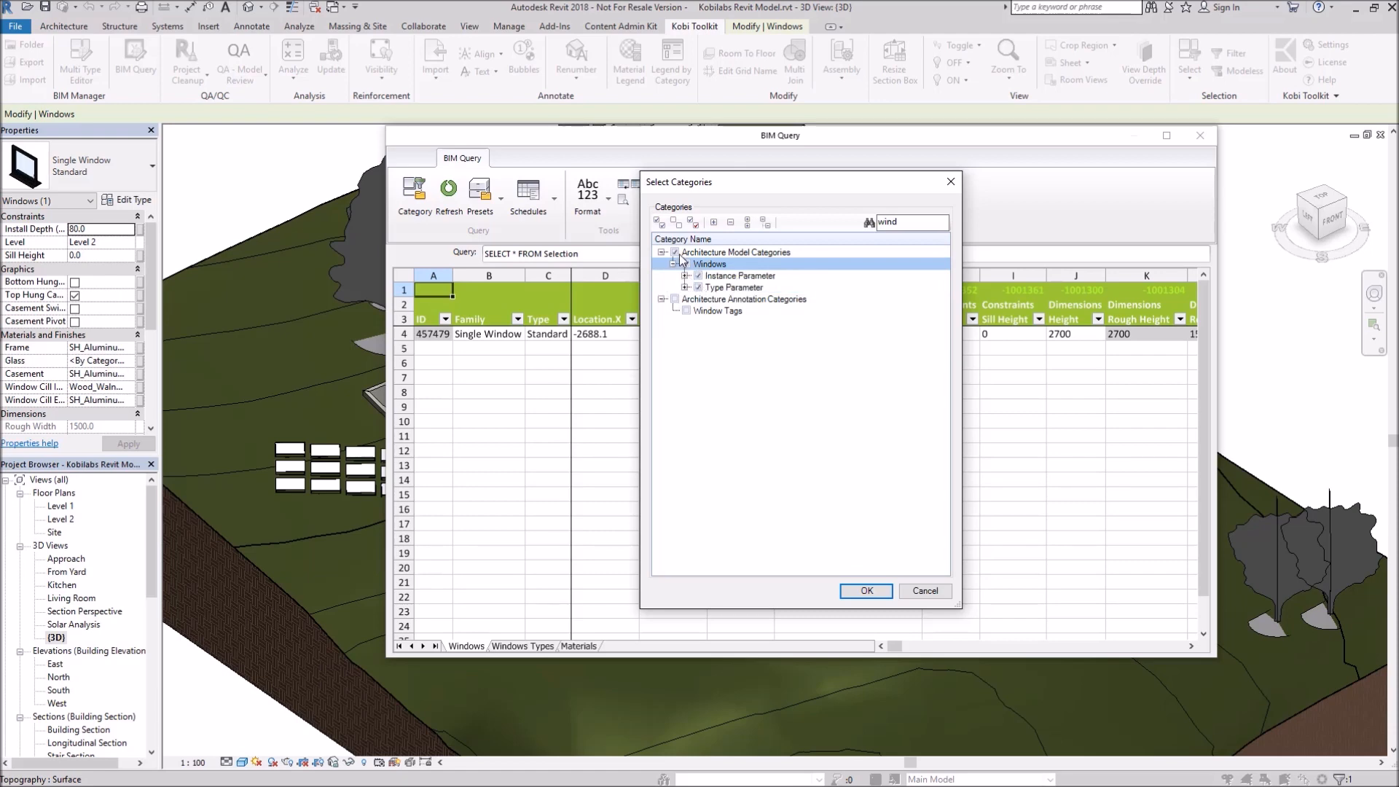
left_click(686, 263)
- Include only the Casement and Frame instance parameters from Materials and Finishes and run the window query
left_click(685, 275)
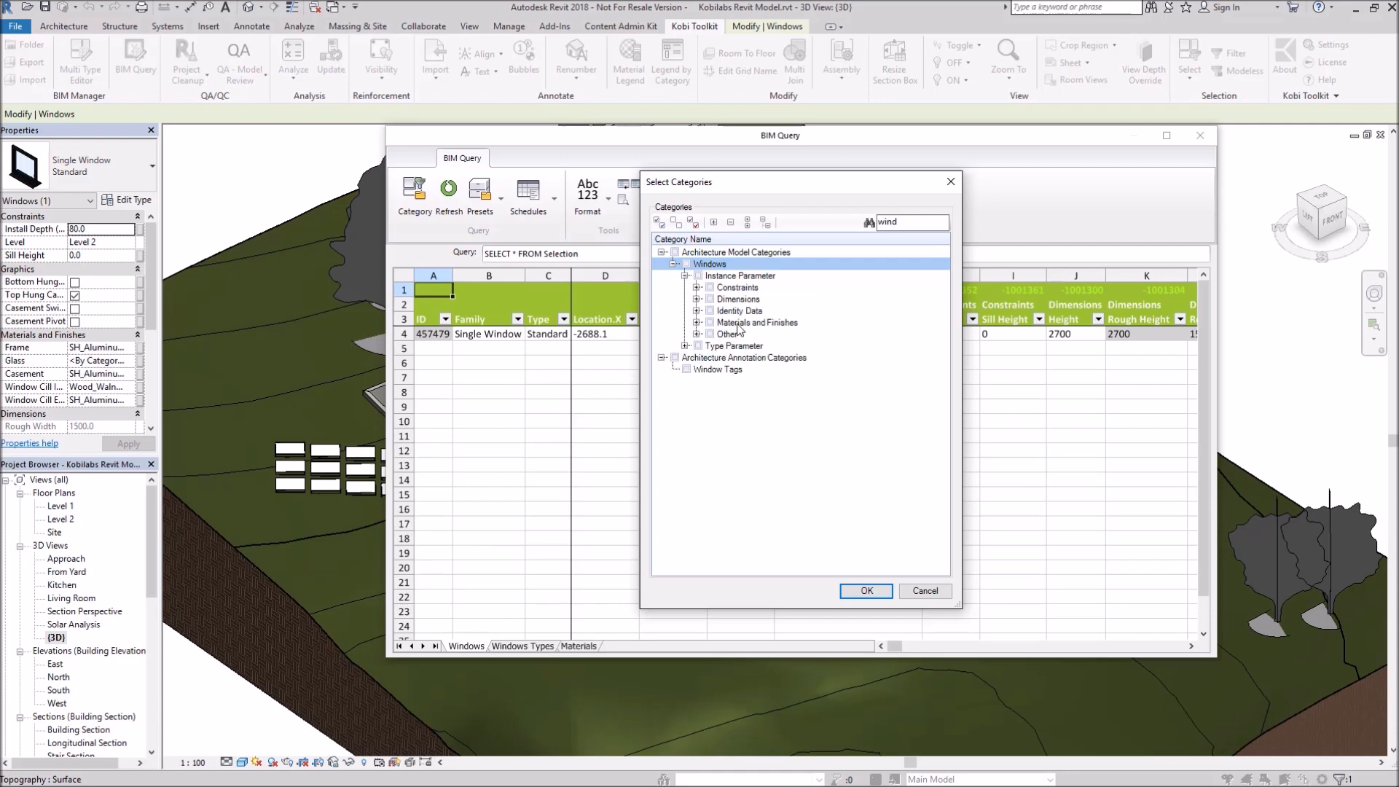
left_click(697, 322)
left_click(722, 334)
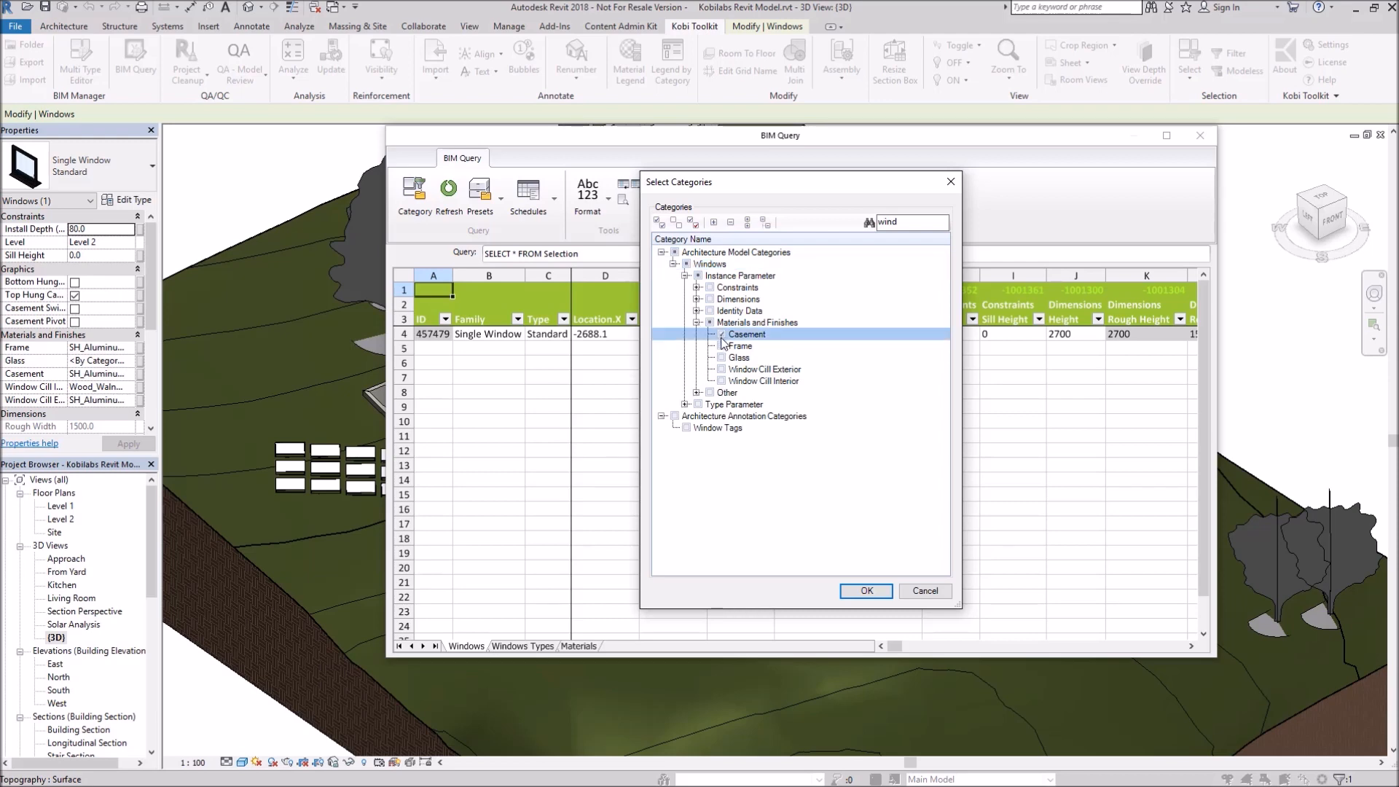
left_click(722, 346)
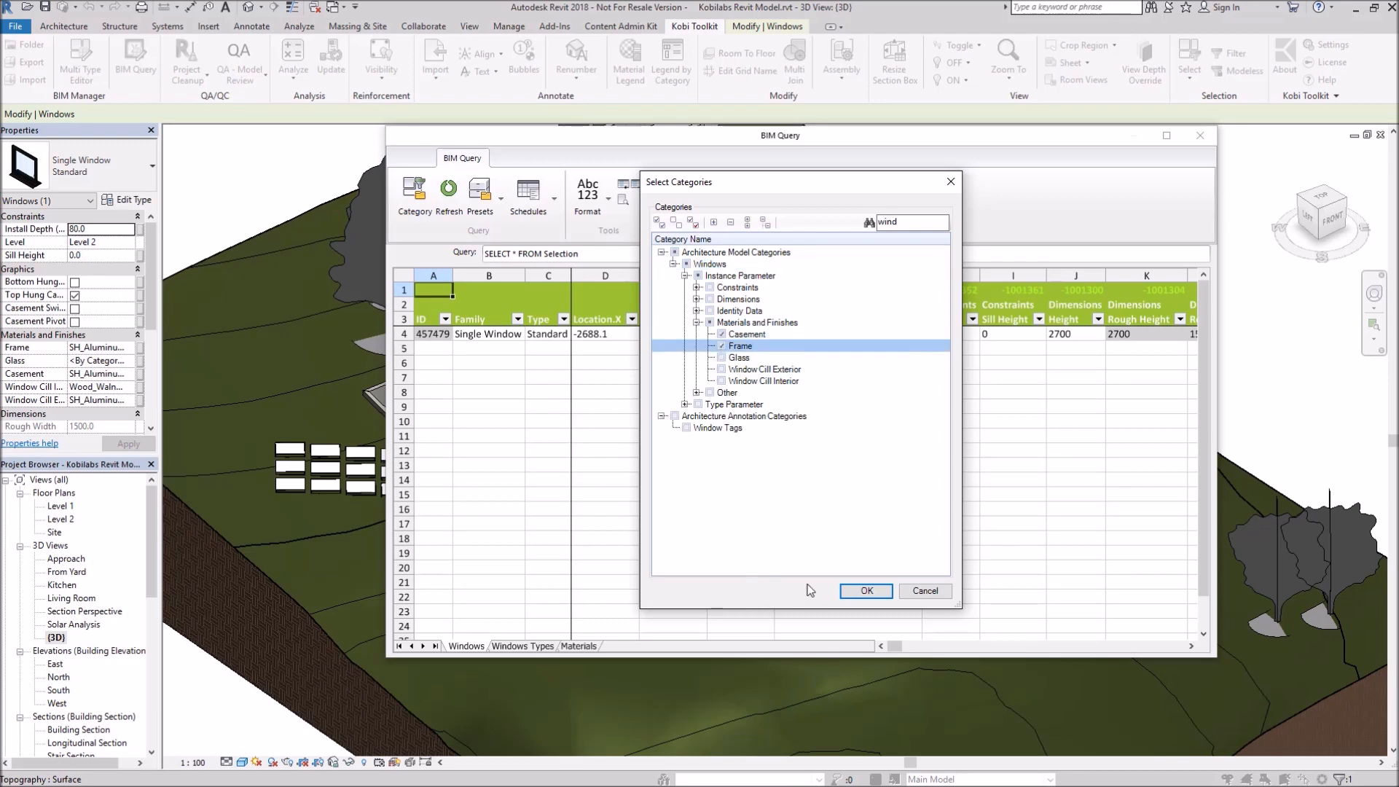
left_click(868, 591)
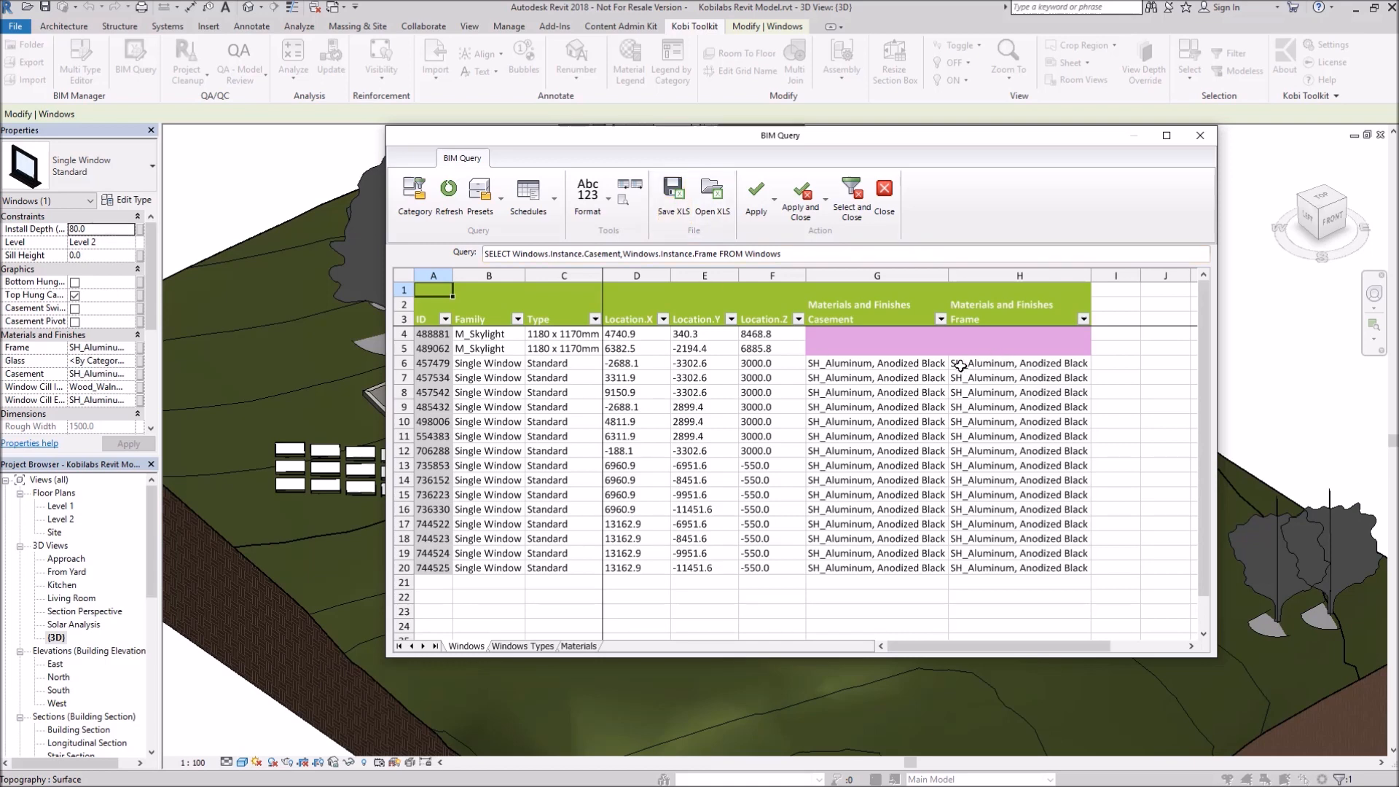
- Set the Casement material of all Single Window rows to SH_Metal - Steel
left_click(888, 361)
left_click(955, 363)
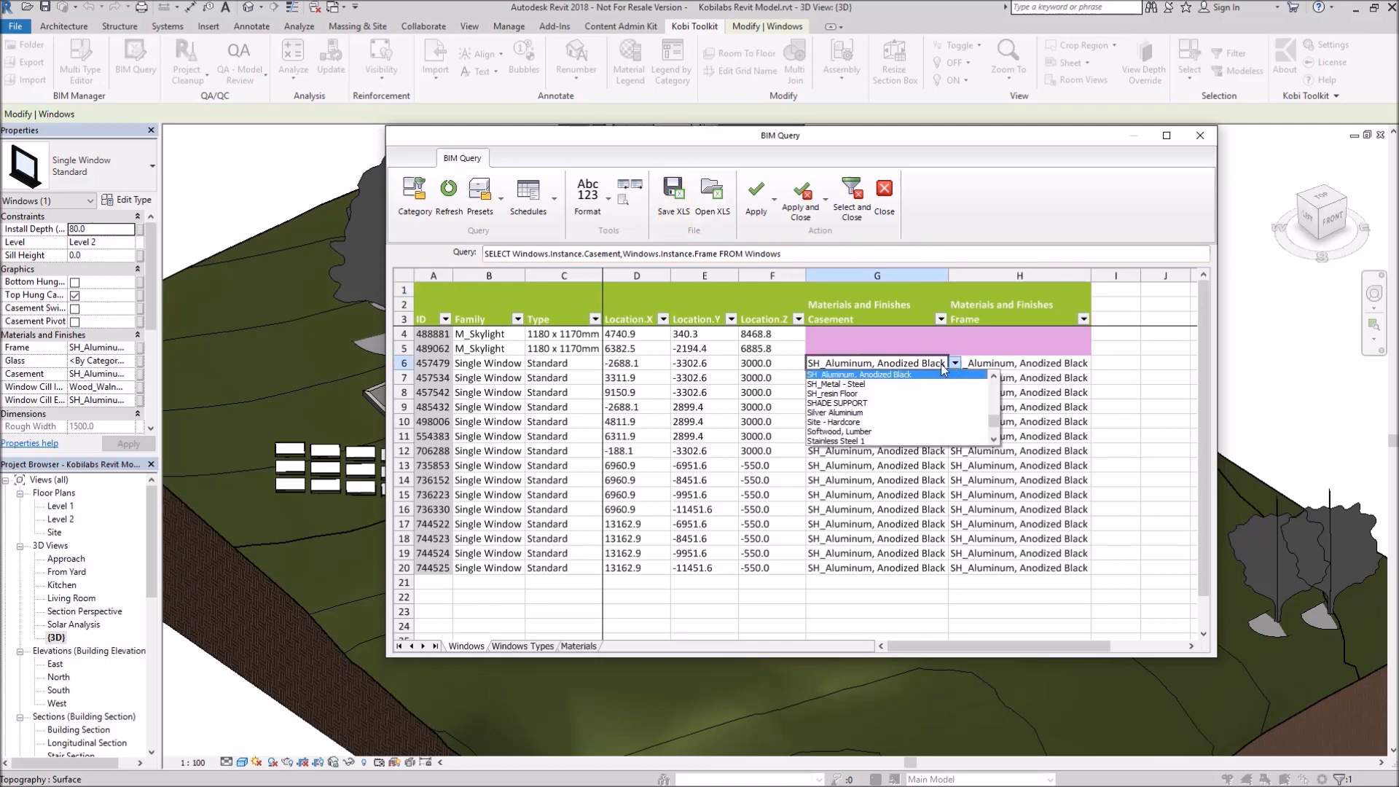
left_click(878, 385)
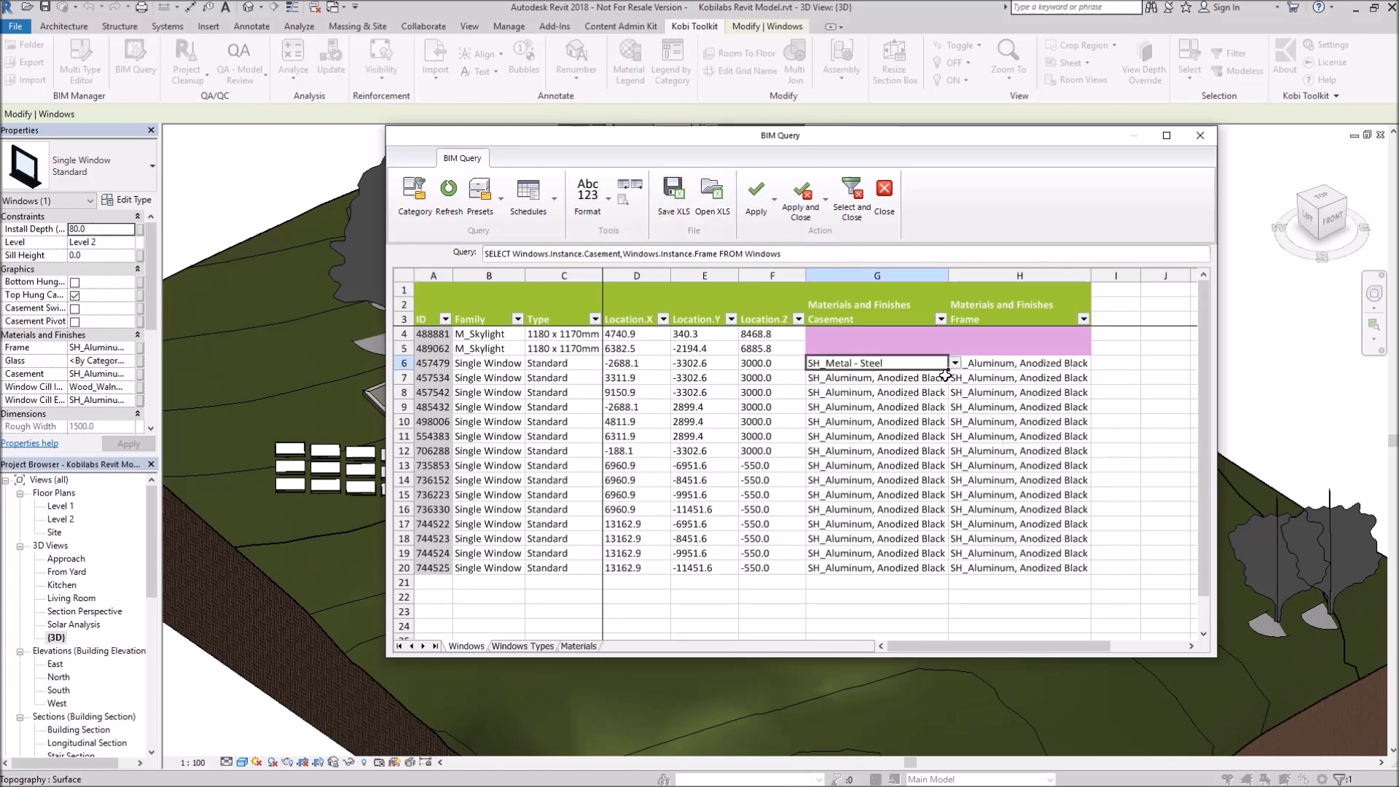
left_click_drag(946, 369, 946, 572)
- Set the Frame material of all Single Window rows to SH_Metal - Steel and apply the changes to the model
left_click(1060, 362)
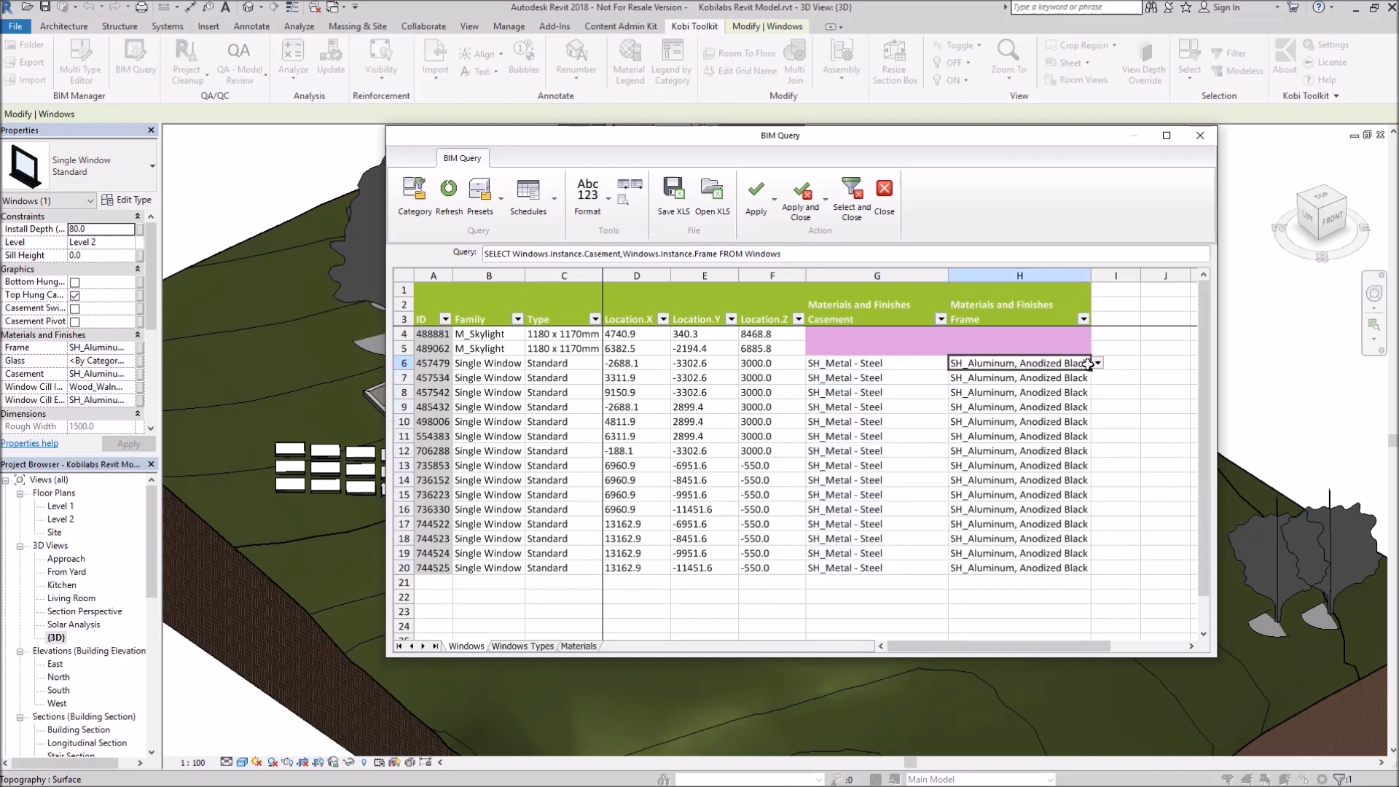
left_click(1098, 362)
left_click(997, 385)
left_click_drag(1089, 369, 1080, 573)
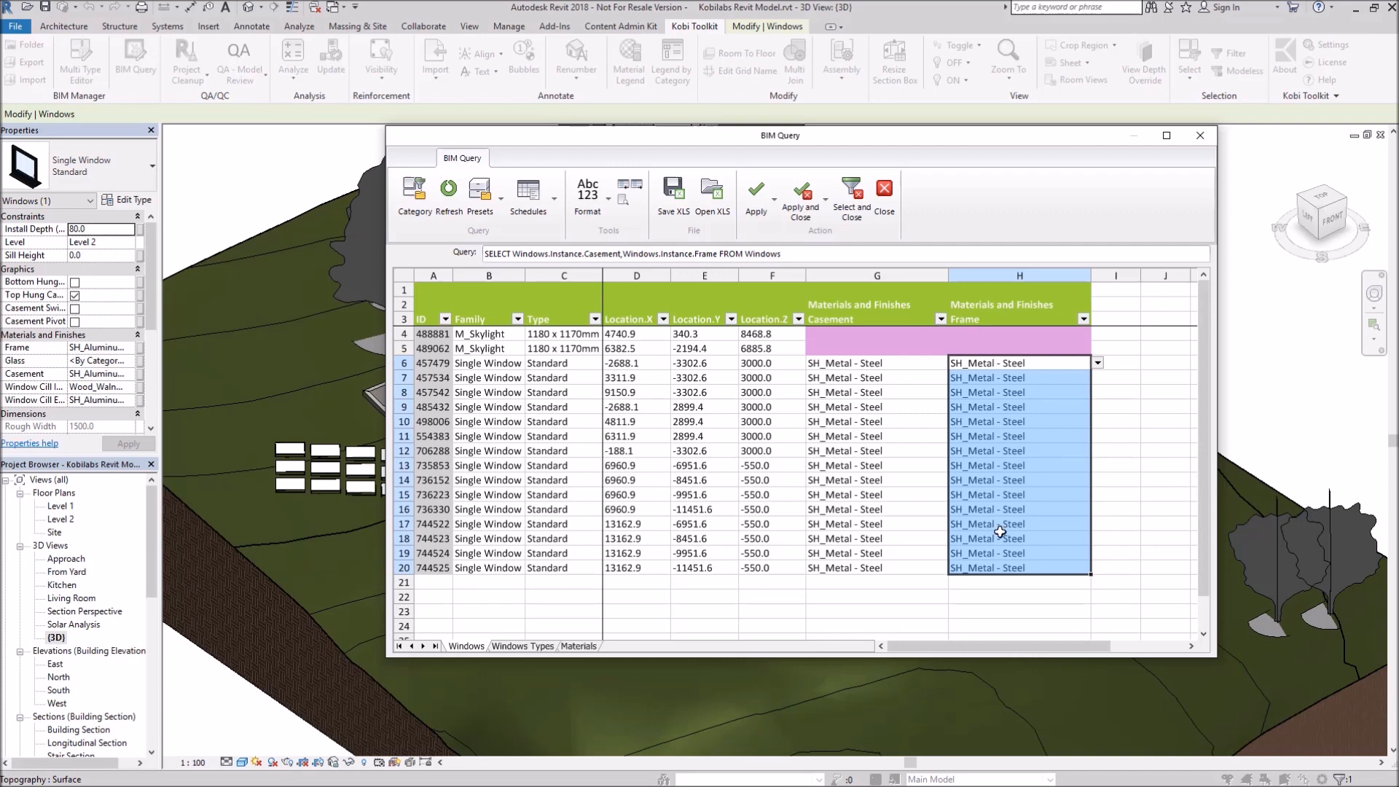
left_click(799, 211)
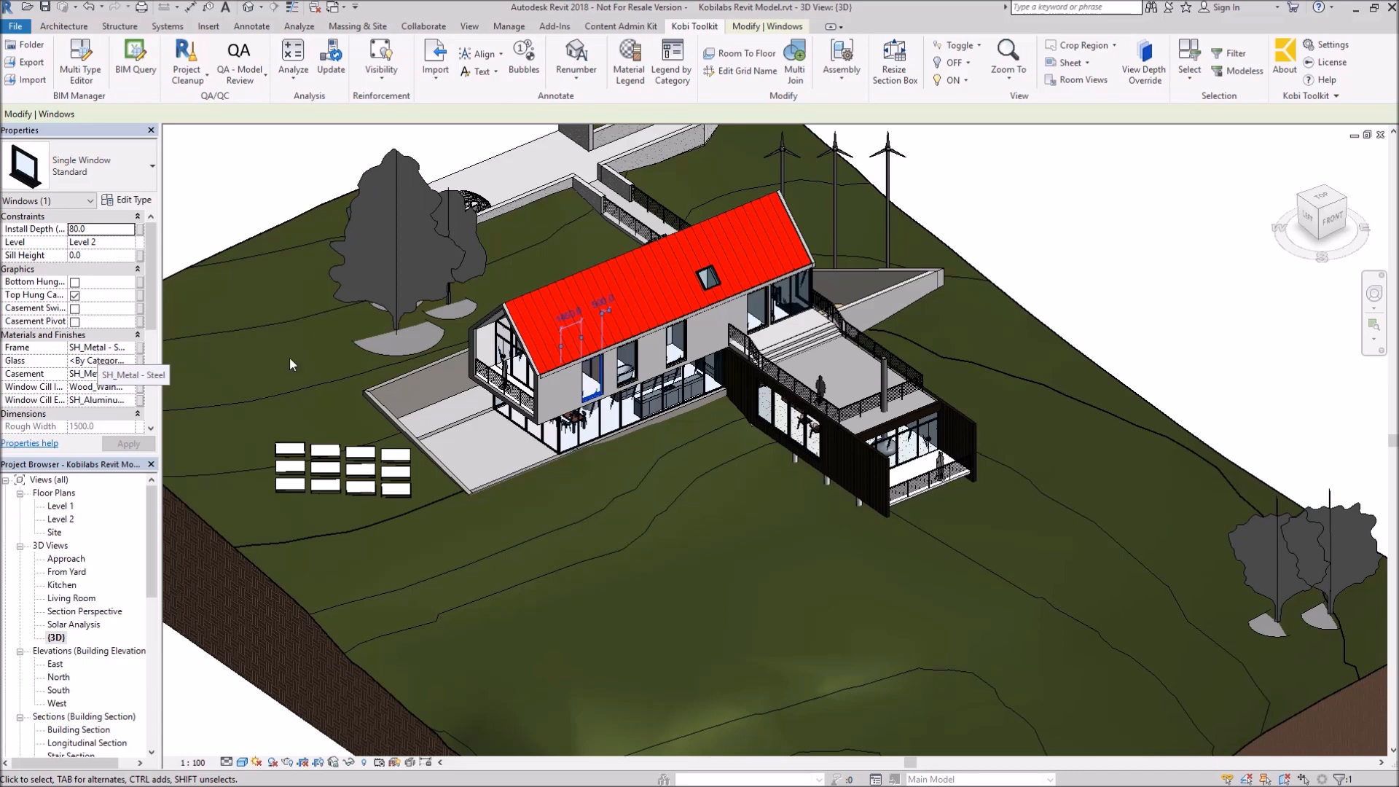
left_click(639, 366)
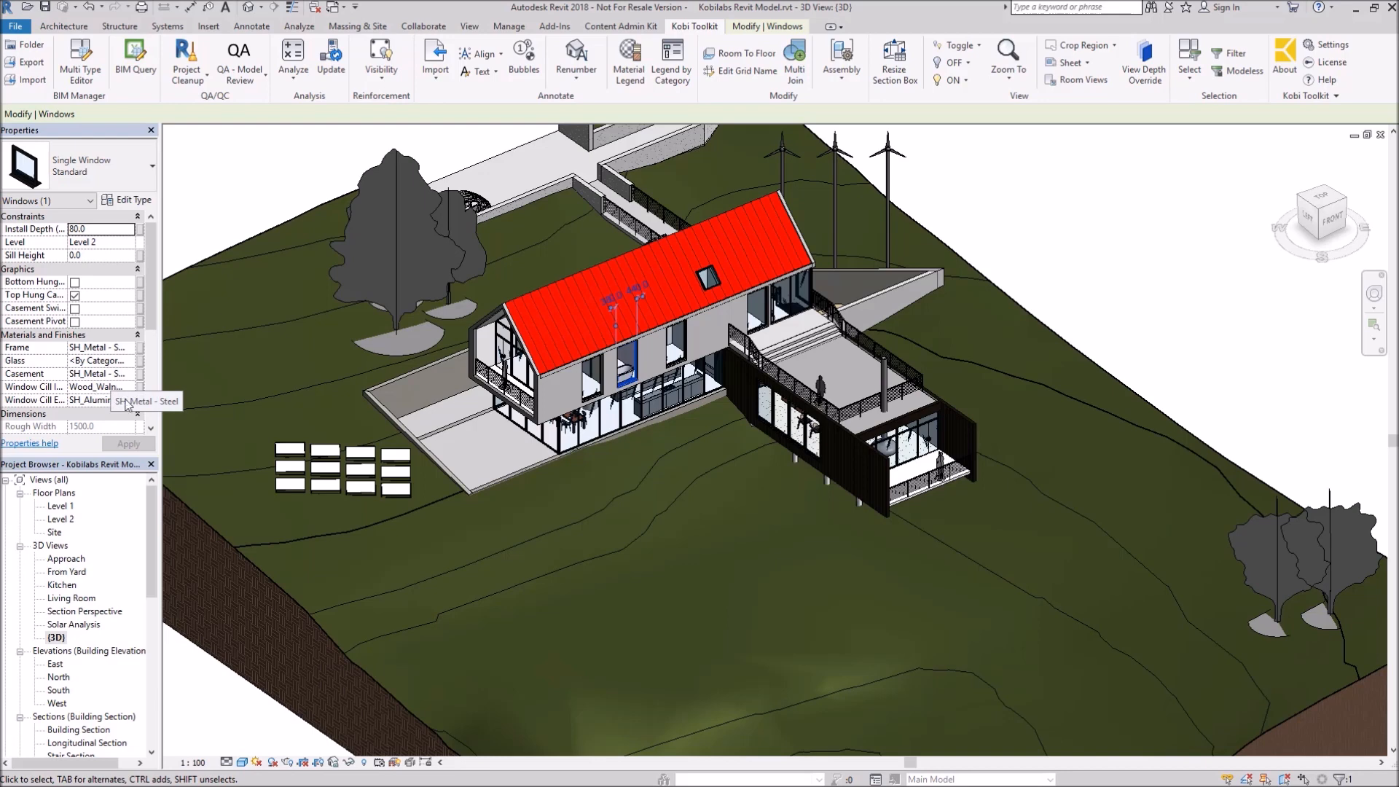
- Start a new BIM Query, filter the categories by "she" and expand Sheets with all its instance parameters unchecked
left_click_drag(151, 535, 134, 684)
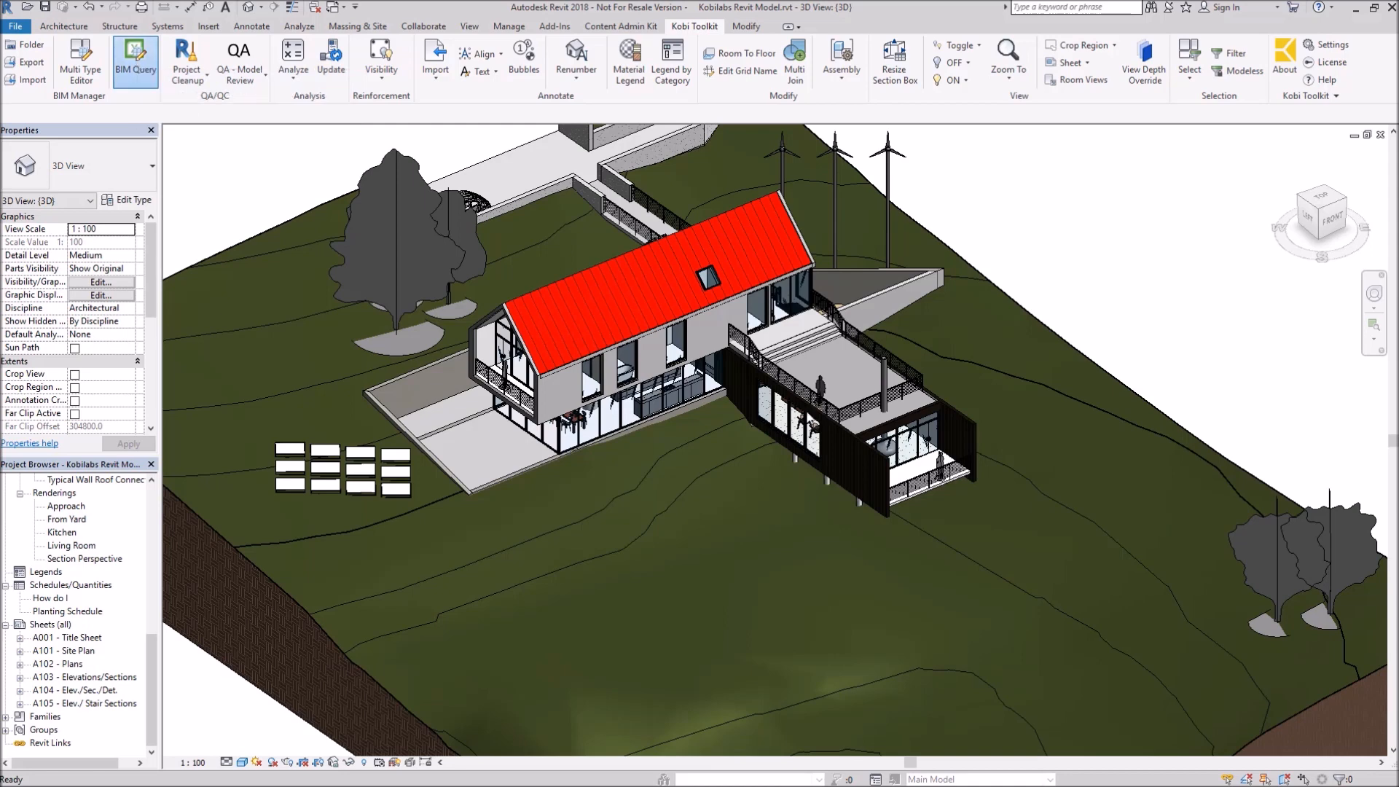
left_click(135, 60)
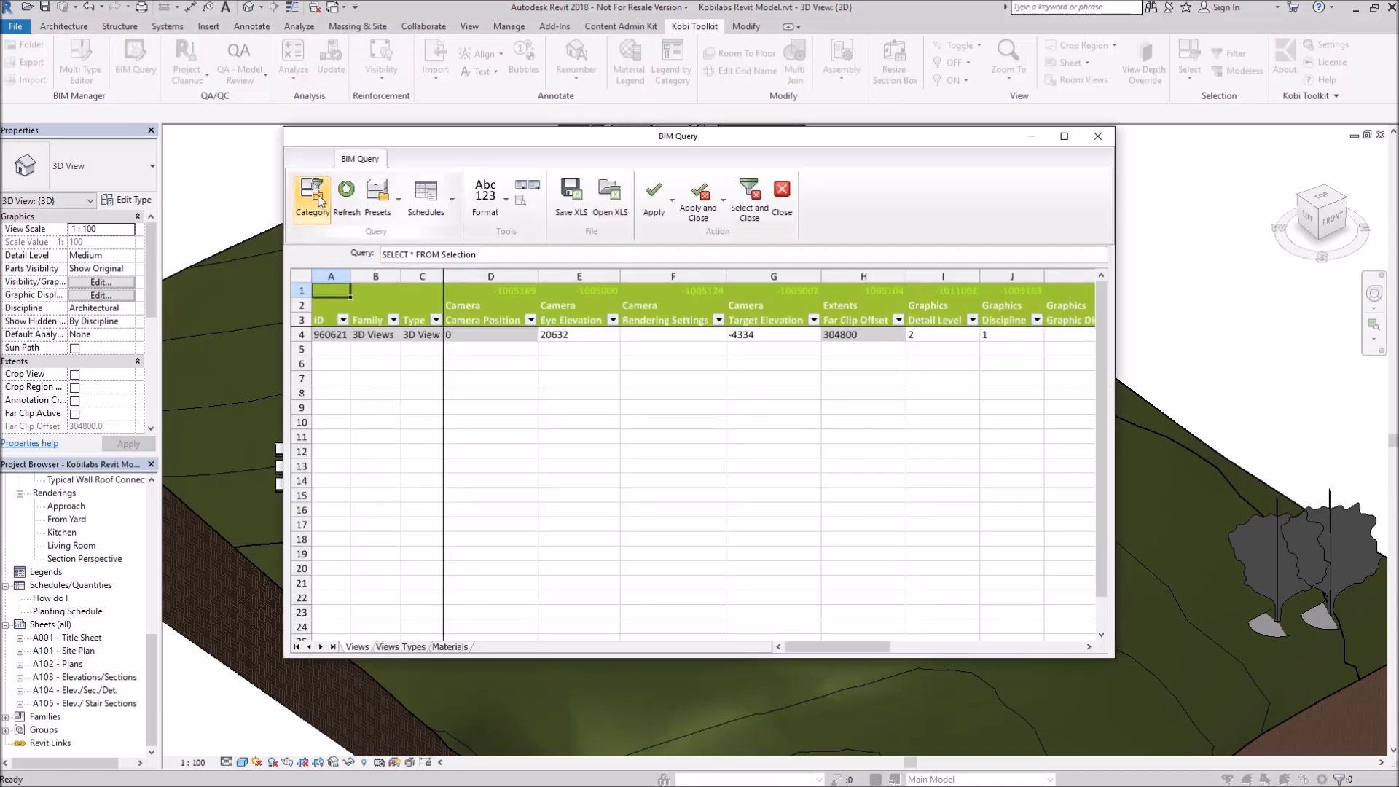
left_click(312, 195)
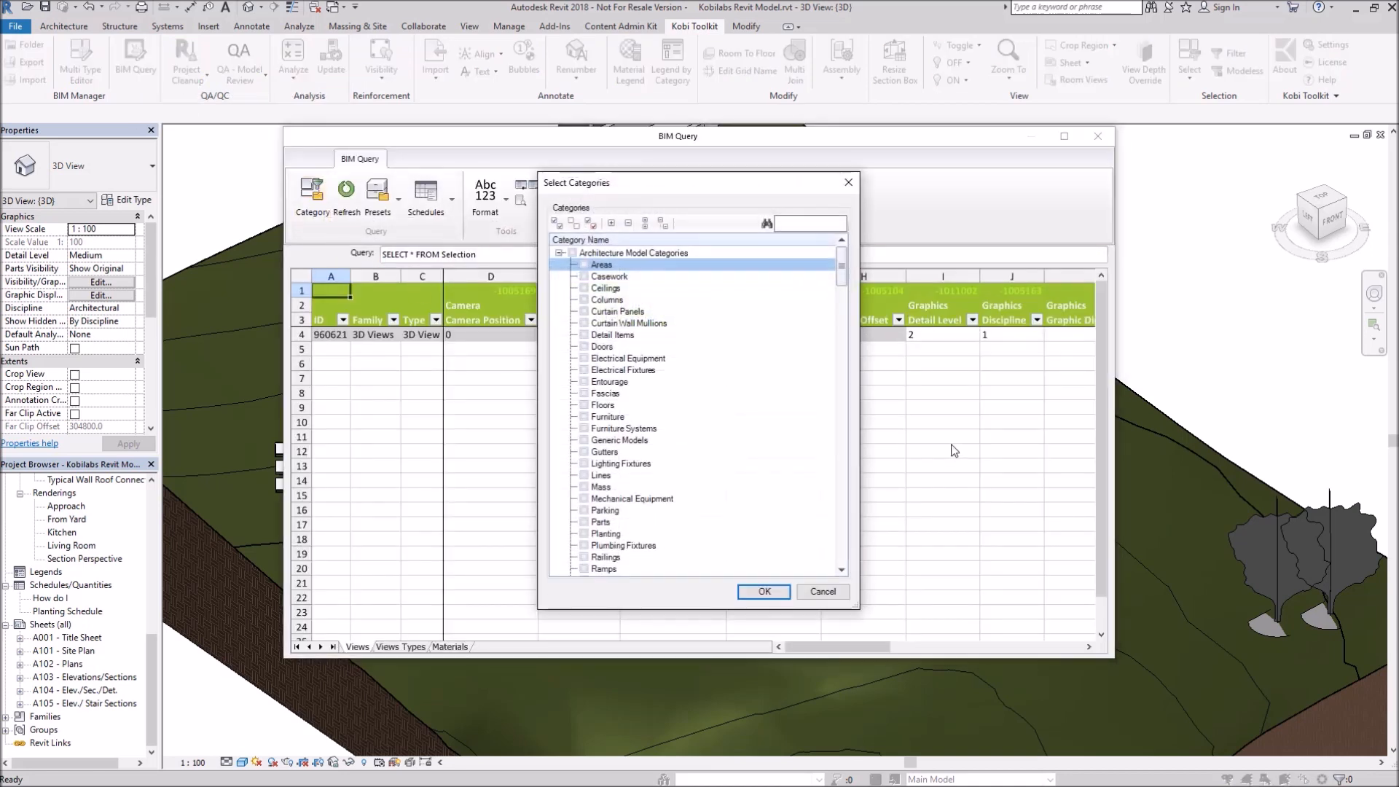
left_click(806, 225)
type("she")
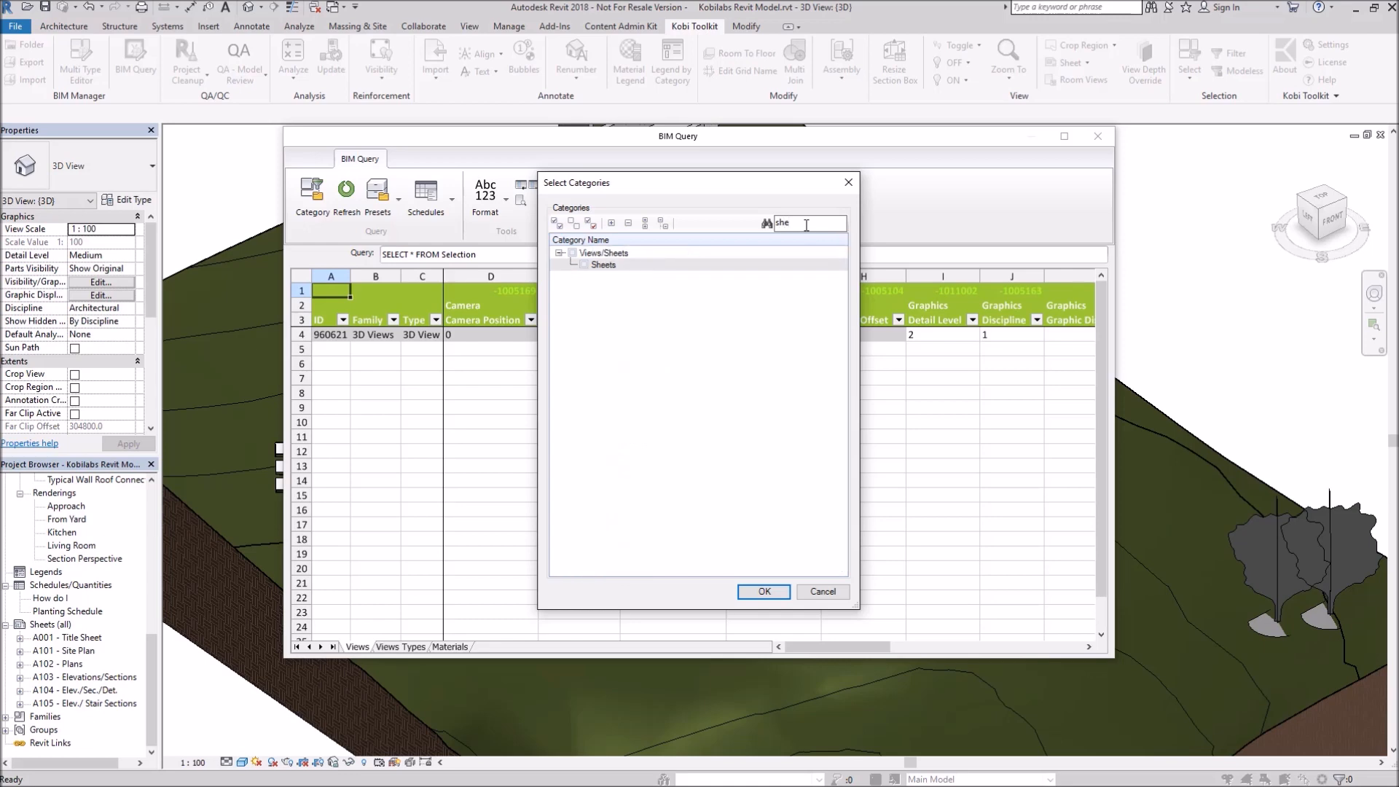
left_click(583, 266)
left_click(571, 264)
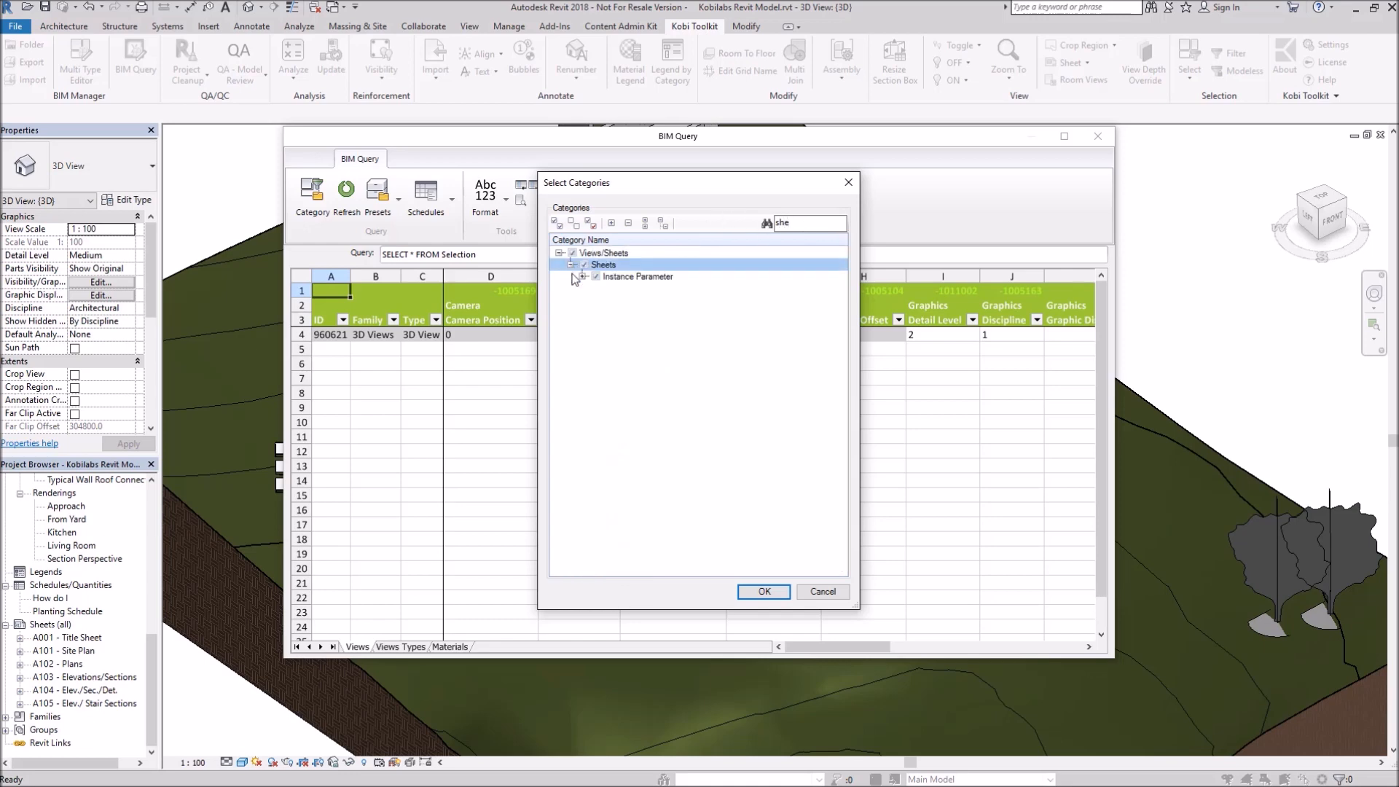
left_click(583, 277)
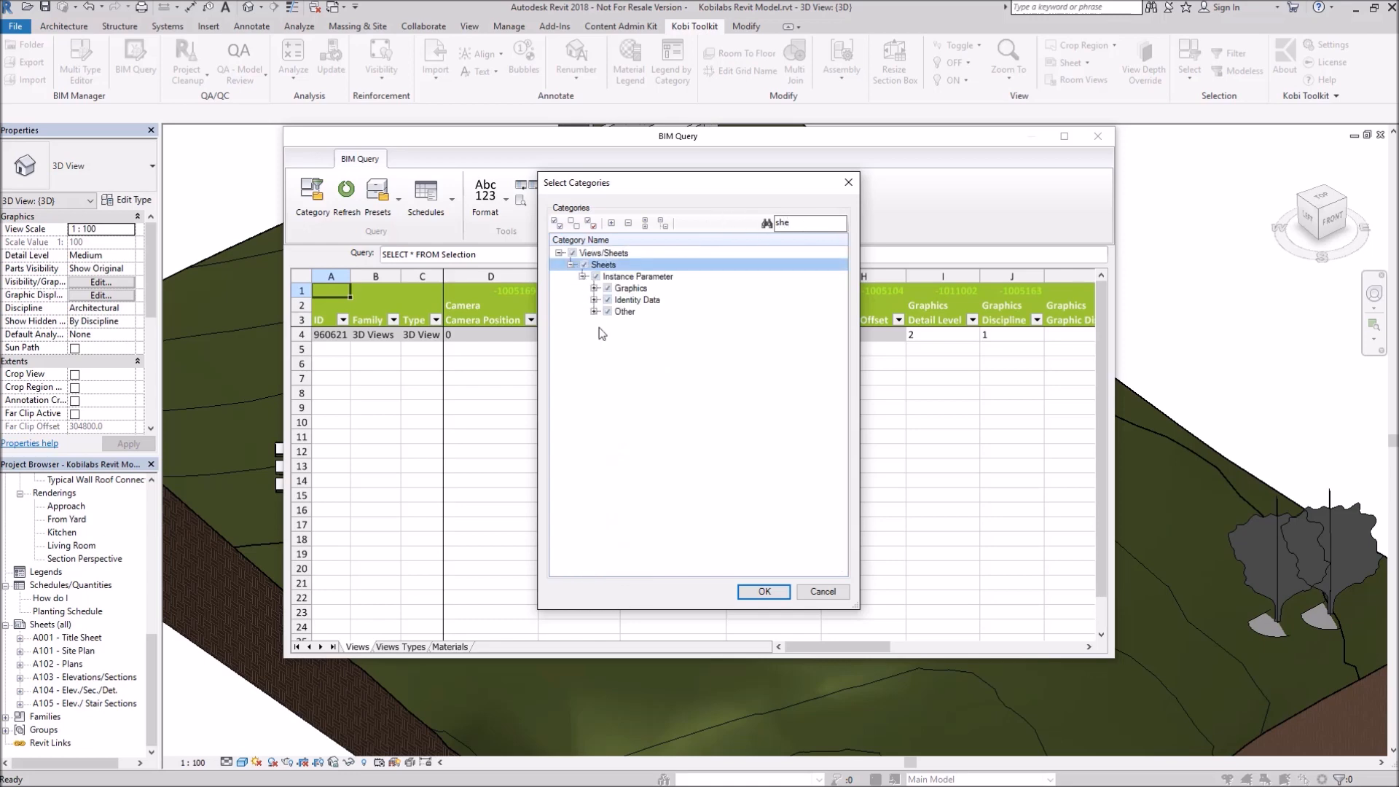
left_click(583, 265)
- Include only Sheet Name and Sheet Number from the sheets' Identity Data and run the query
left_click(595, 299)
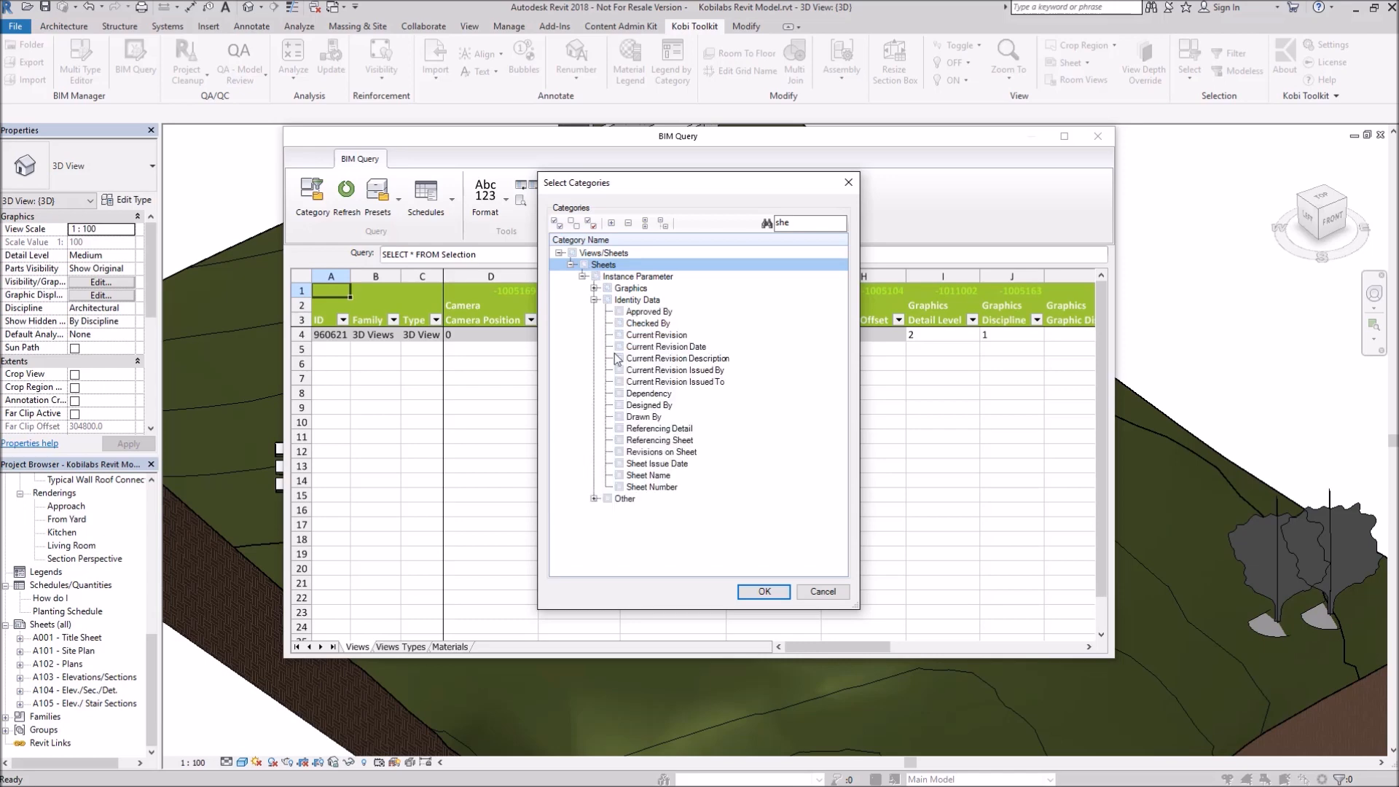
left_click(620, 475)
left_click(620, 487)
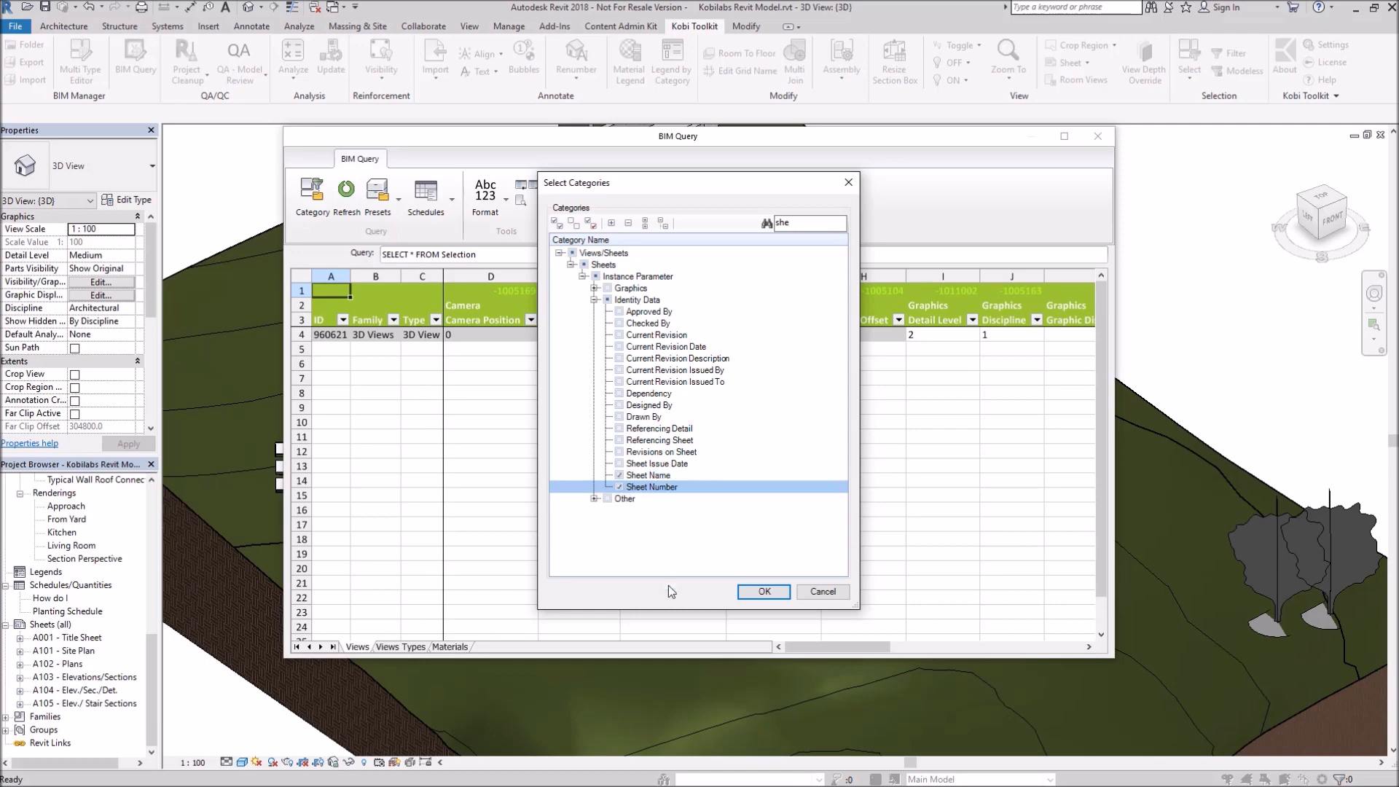
left_click(765, 593)
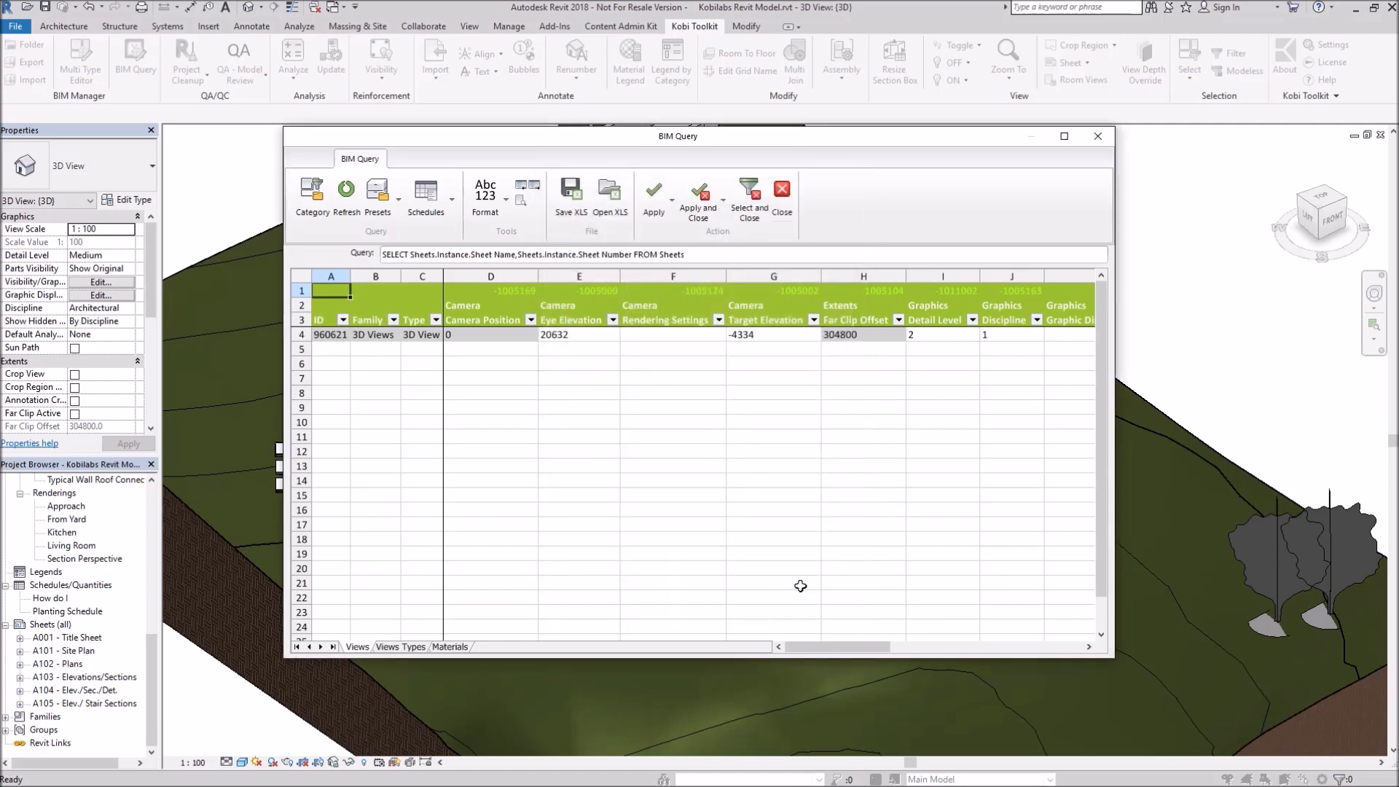
- Copy the Title Sheet row A001 into the three empty rows 10 to 12
left_click(299, 407)
key("ctrl+c")
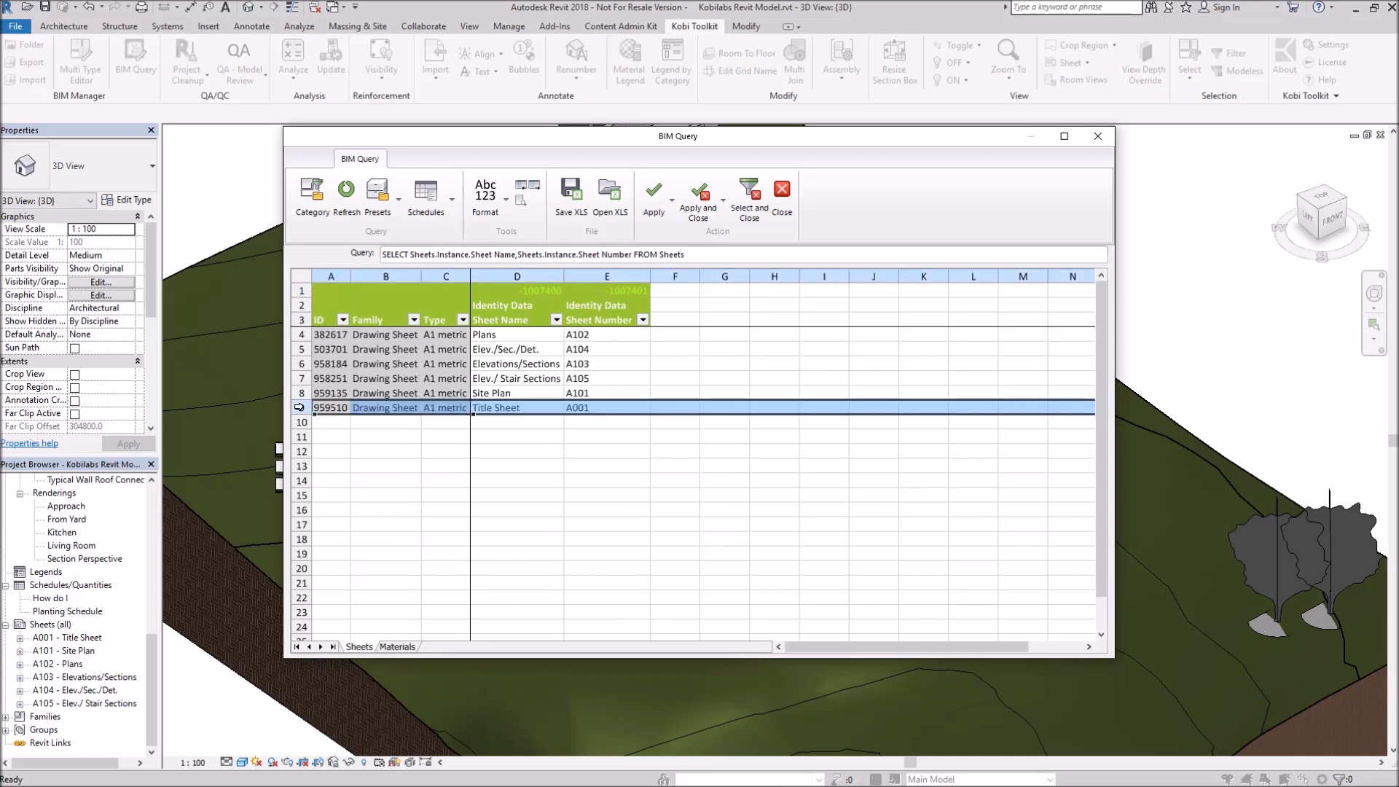
left_click(300, 423)
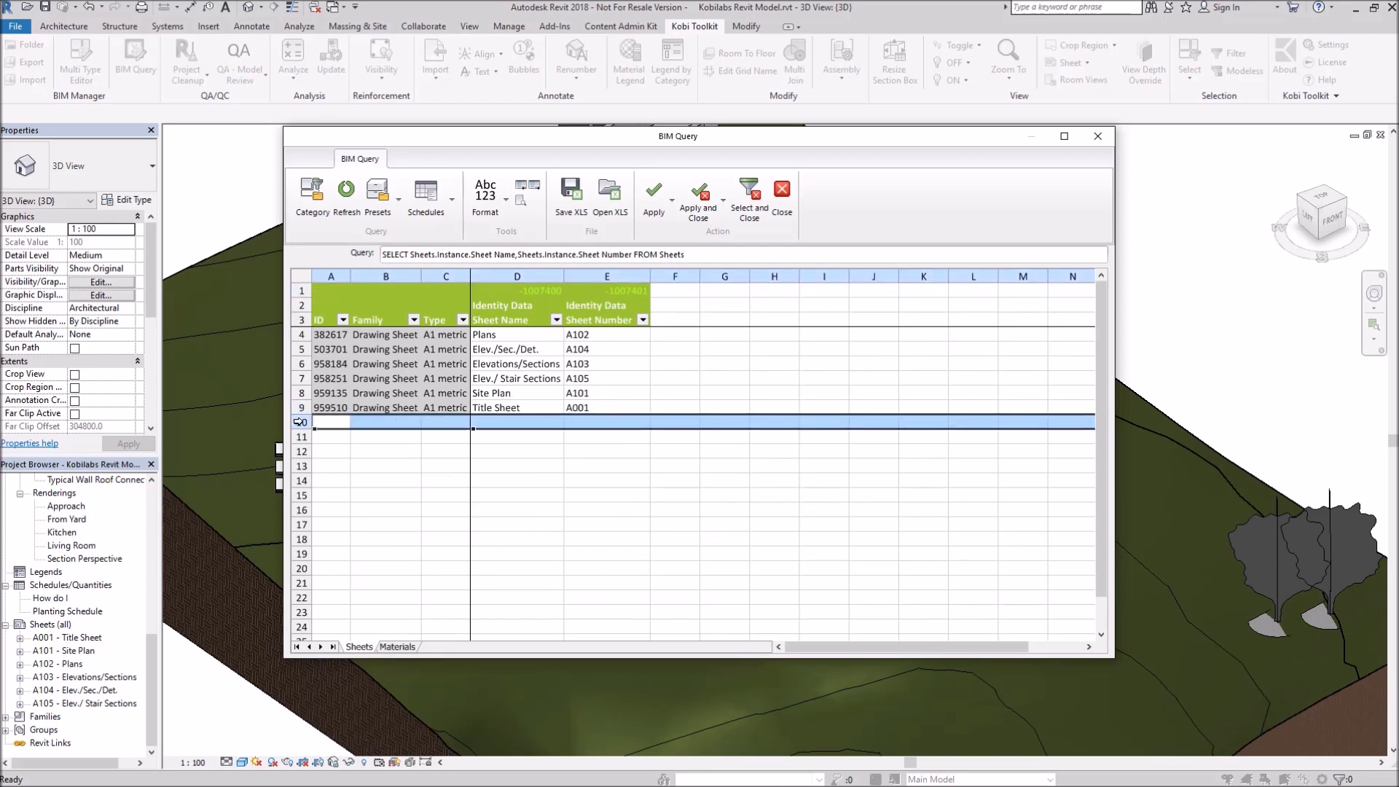
key("ctrl+v")
left_click(300, 437)
key("ctrl+v")
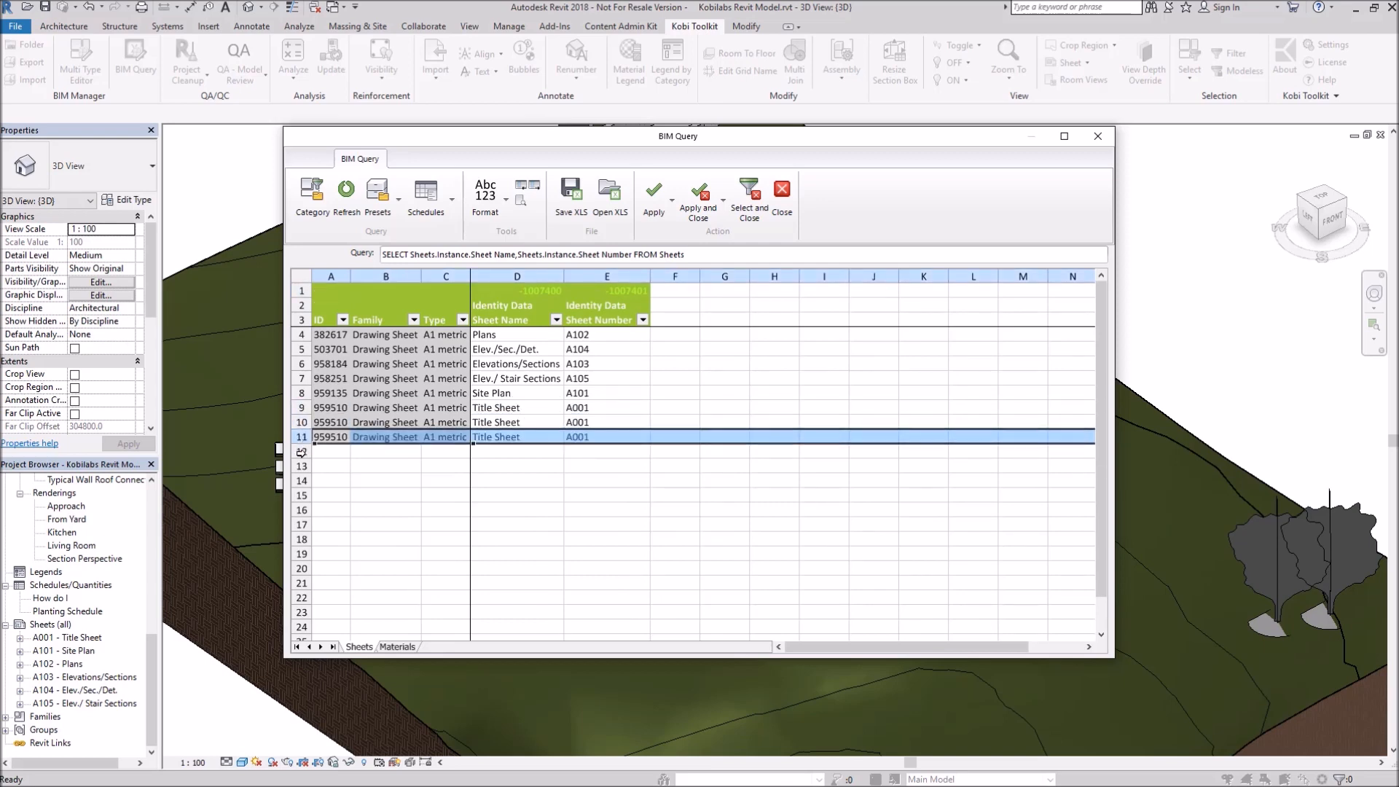
left_click(300, 452)
key("ctrl+v")
- Replace the IDs of the three copied sheet rows in A10 to A12 with "new"
left_click(340, 422)
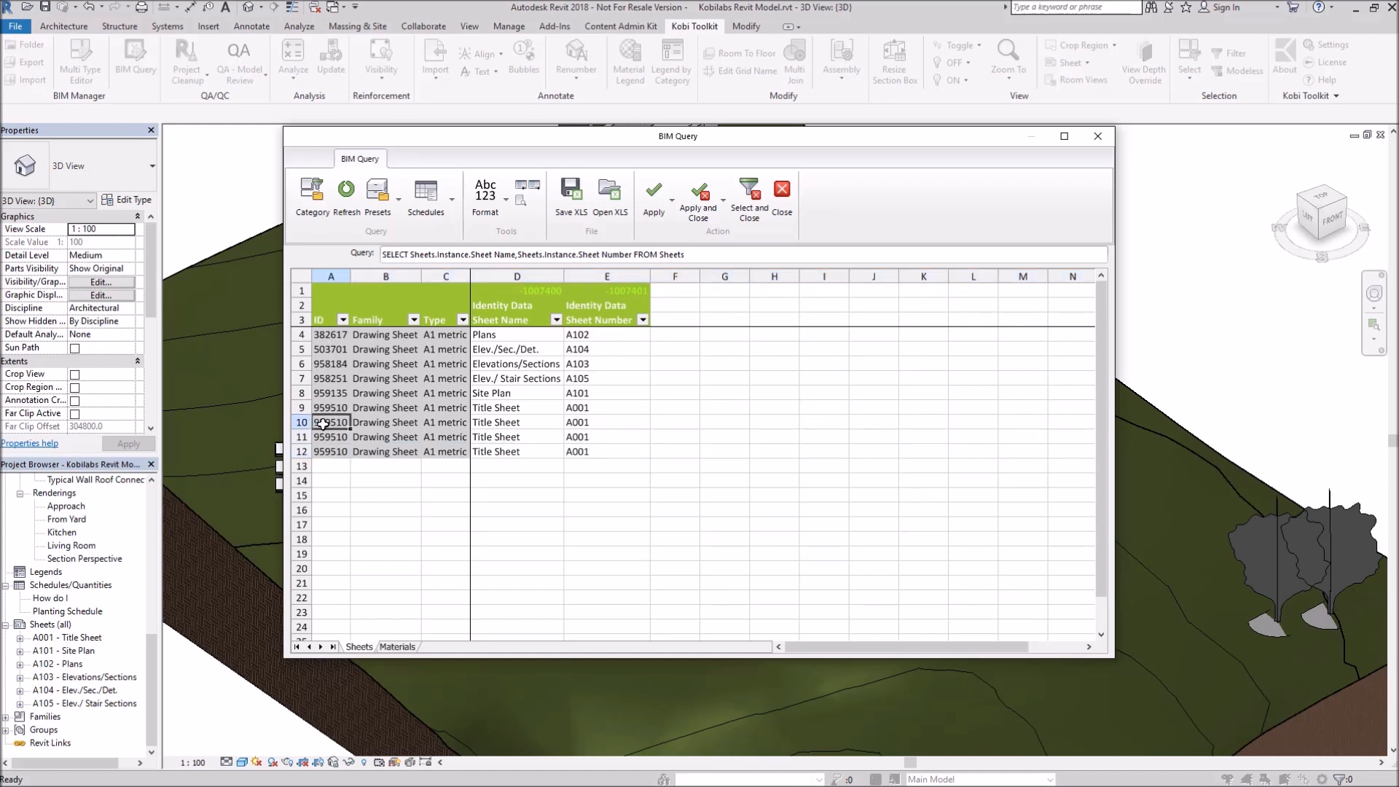
key("BackSpace")
left_click_drag(353, 429, 356, 460)
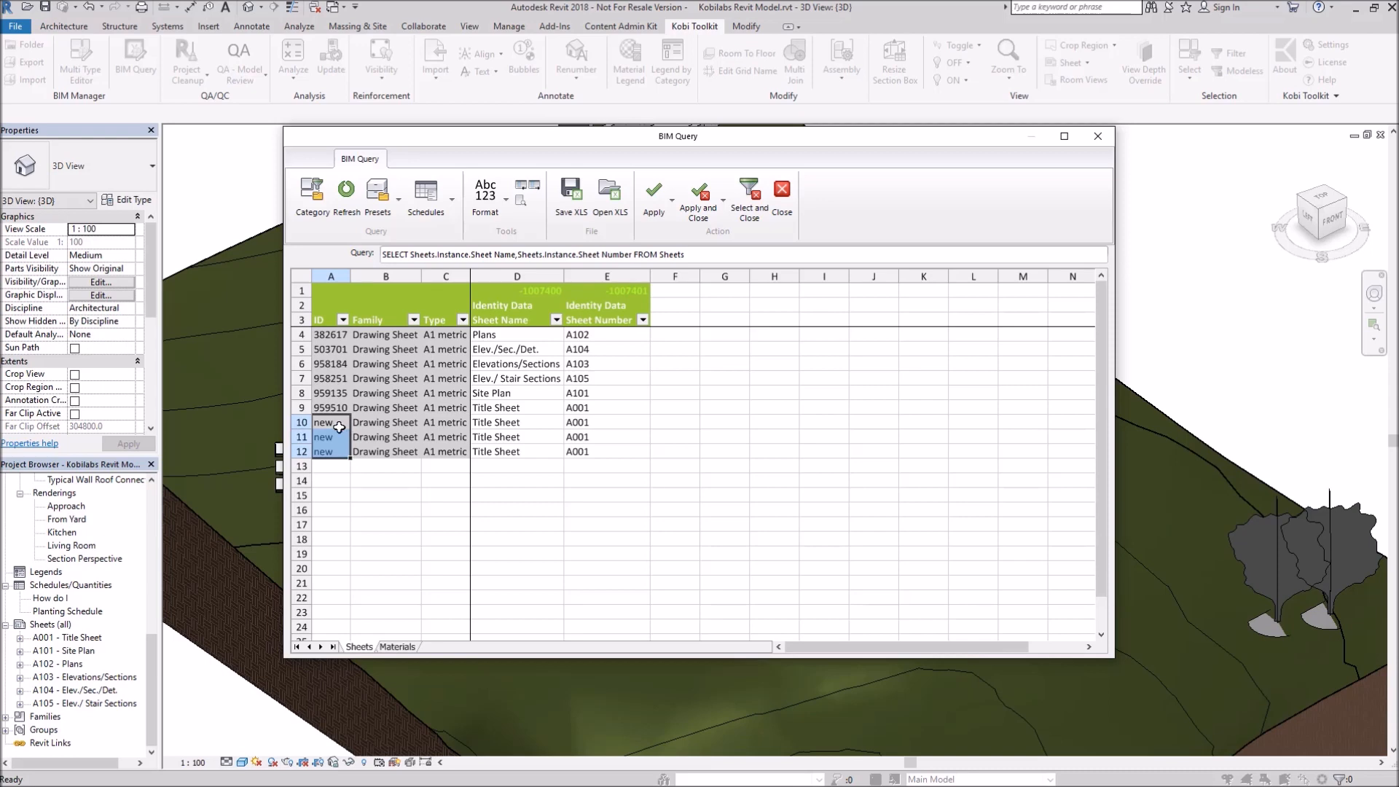
- Rename the first copied sheet in D10 to "Title Sheet 1" and fill the series down to "Title Sheet 3" in D12
double_click(535, 422)
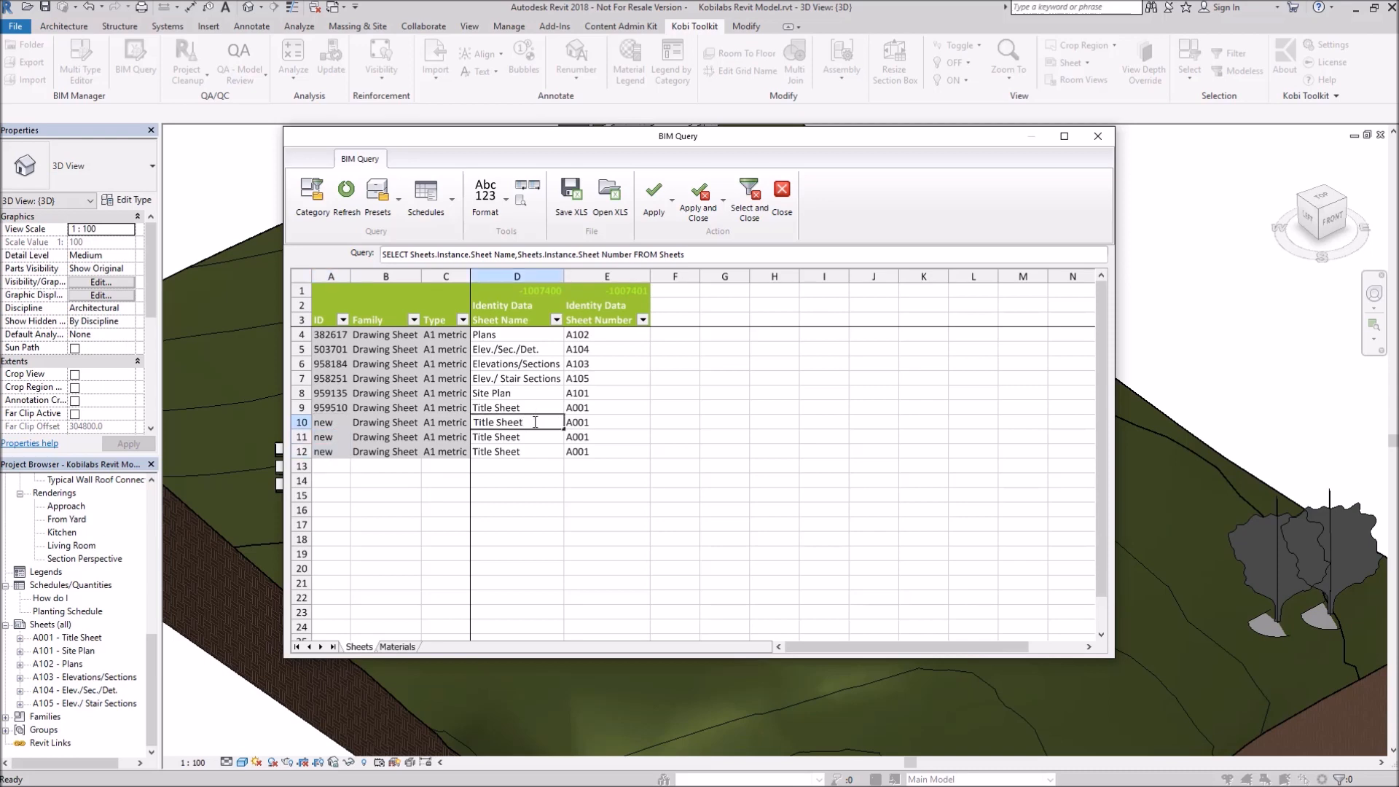
type("1")
left_click(539, 438)
left_click(539, 424)
left_click_drag(561, 444, 559, 457)
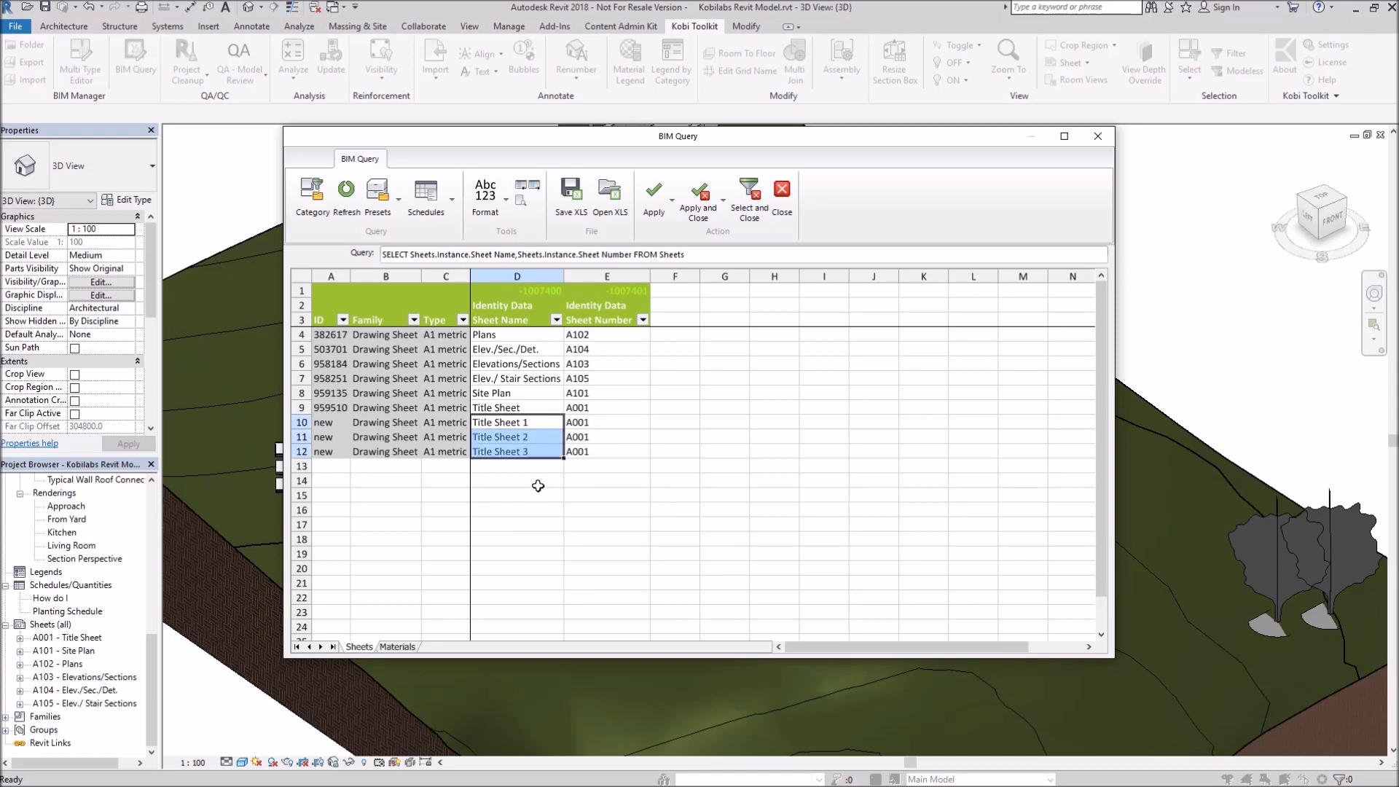
- Number the three new sheets A022 to A024 in E10 to E12 and apply the changes to the model, closing the query
double_click(607, 422)
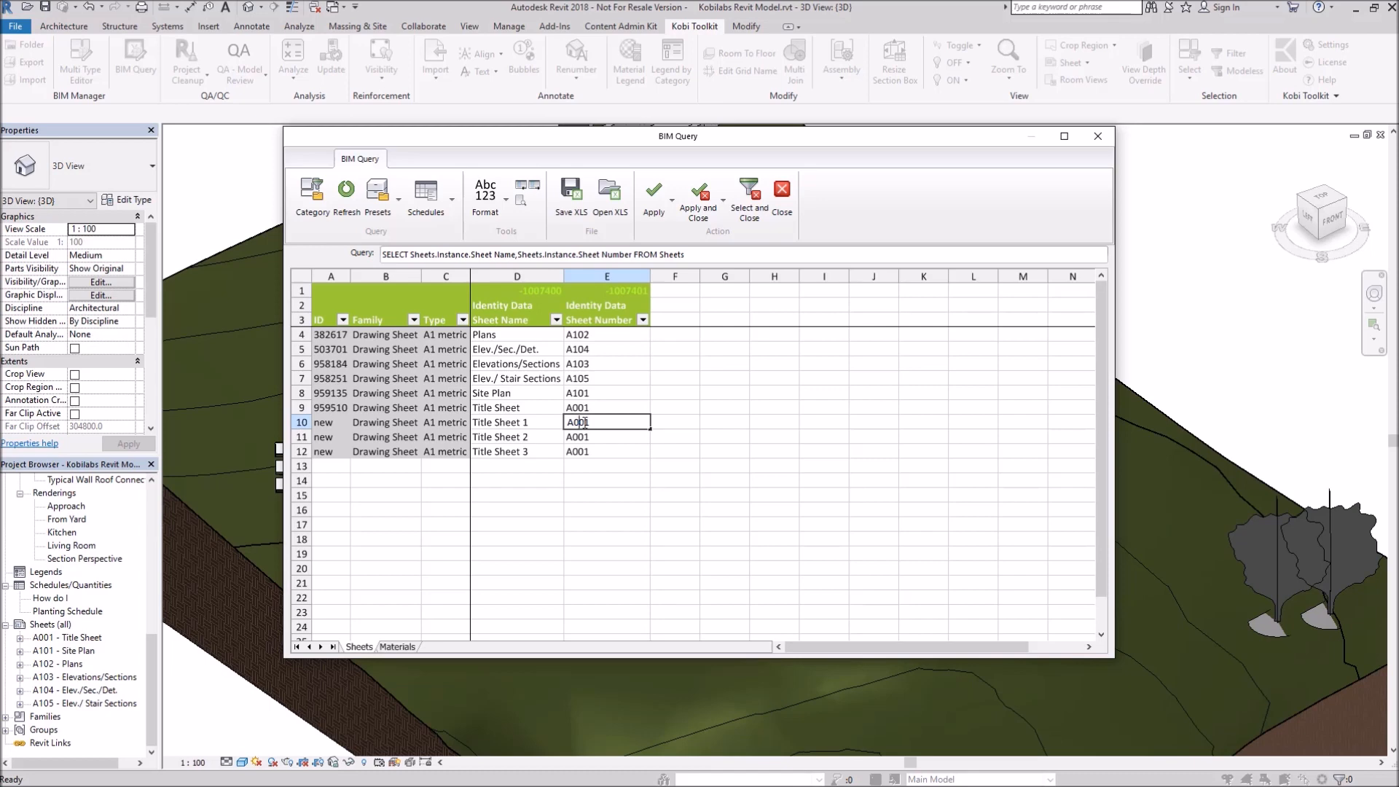
left_click_drag(579, 422, 592, 422)
type("22")
key("Return")
left_click_drag(650, 429, 650, 459)
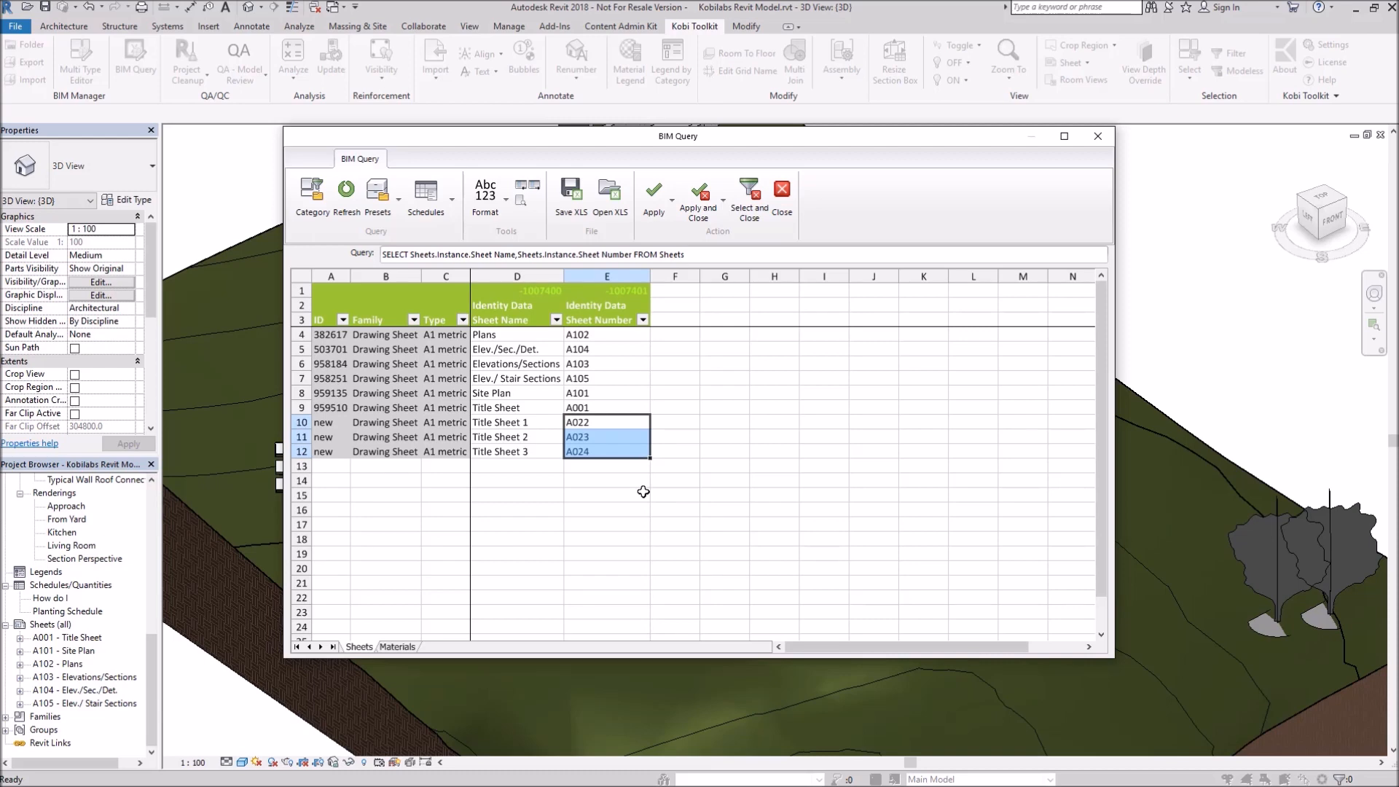
left_click(704, 216)
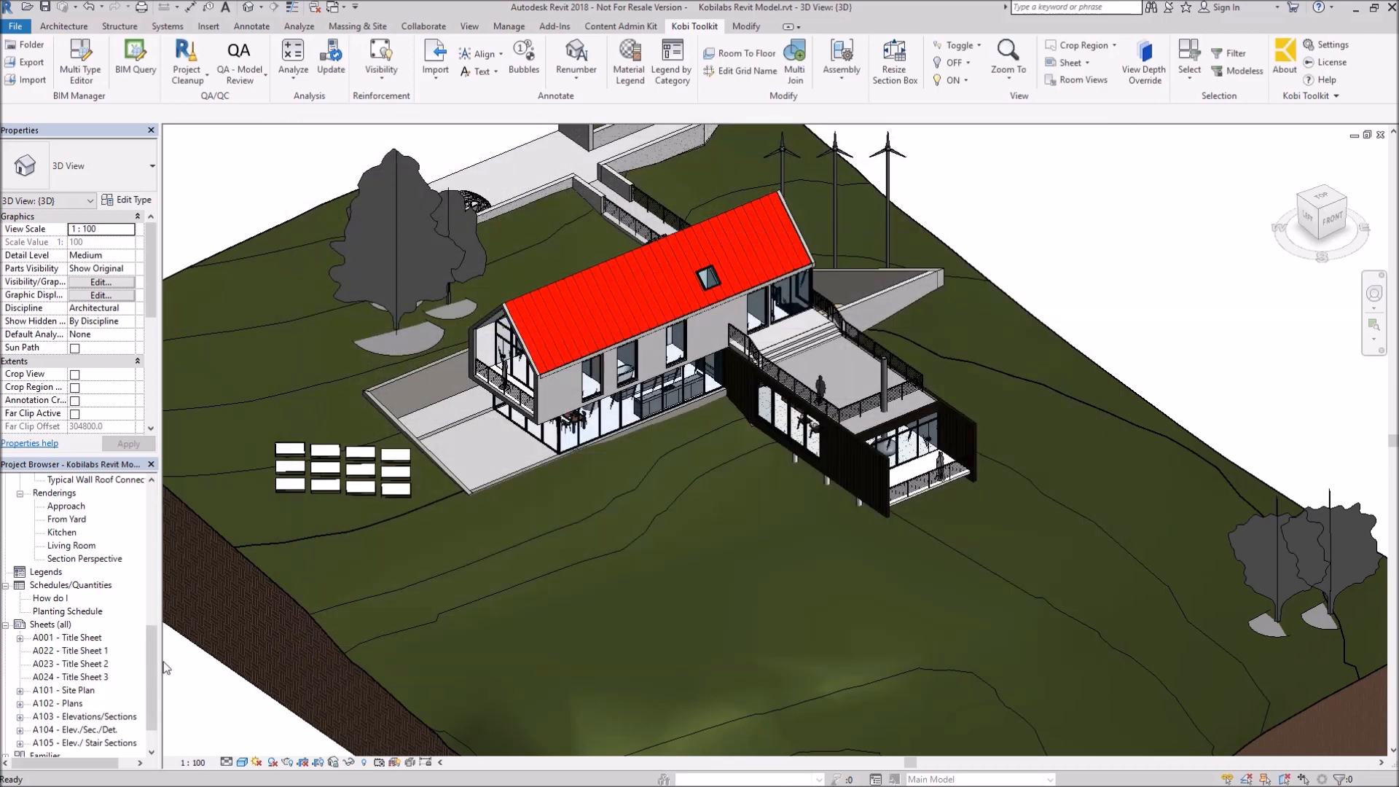
scroll(152, 647, "down", 1)
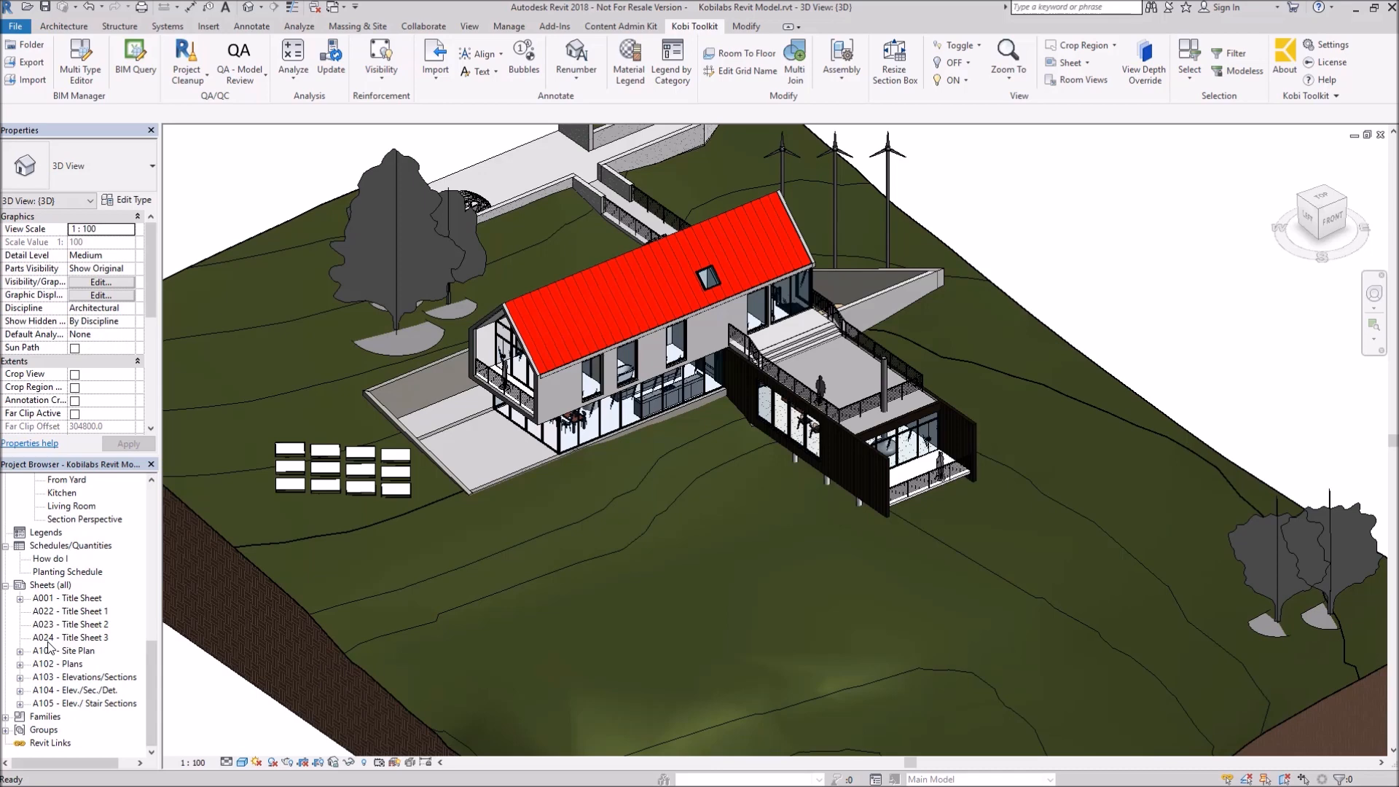
- View the Planting Schedule in a new BIM Query and close the query without applying anything
left_click(135, 62)
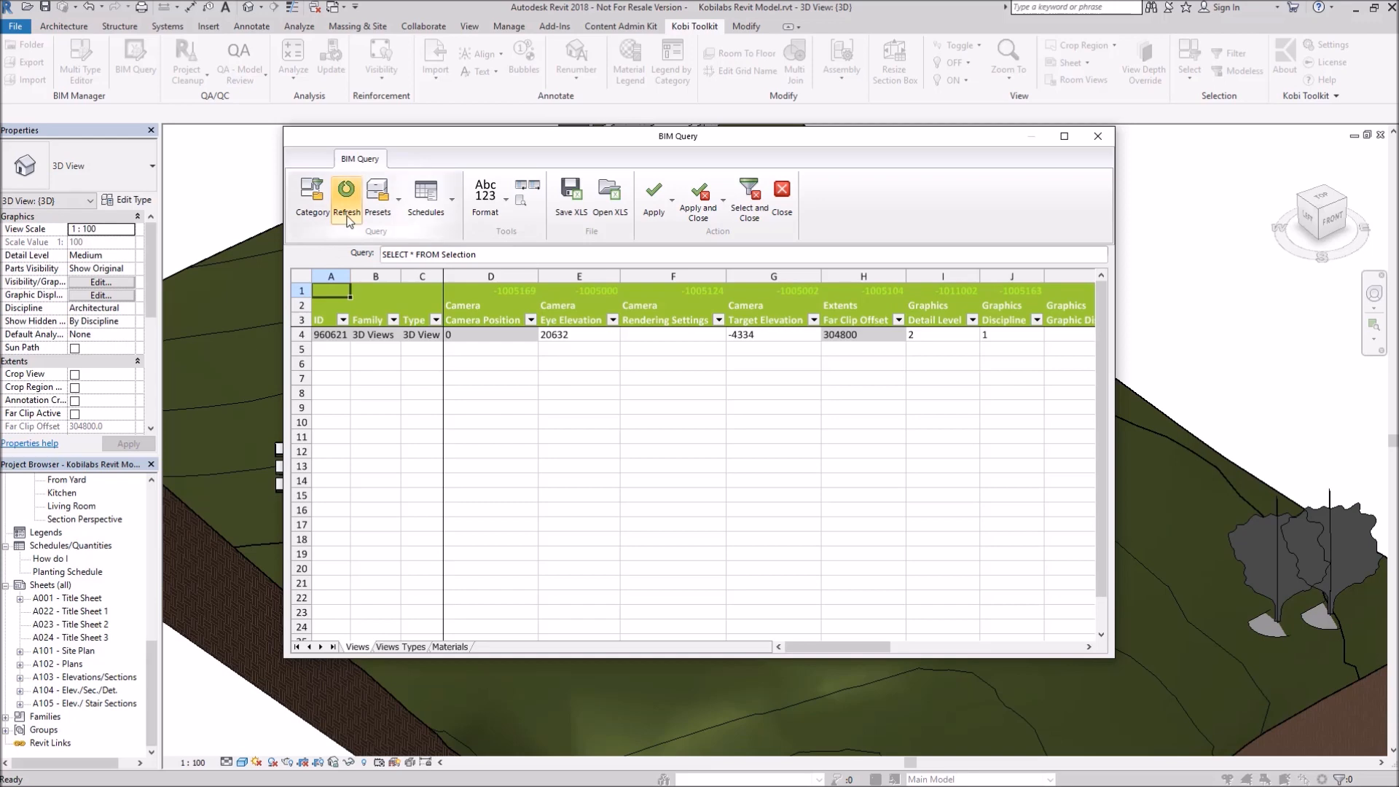
left_click(400, 204)
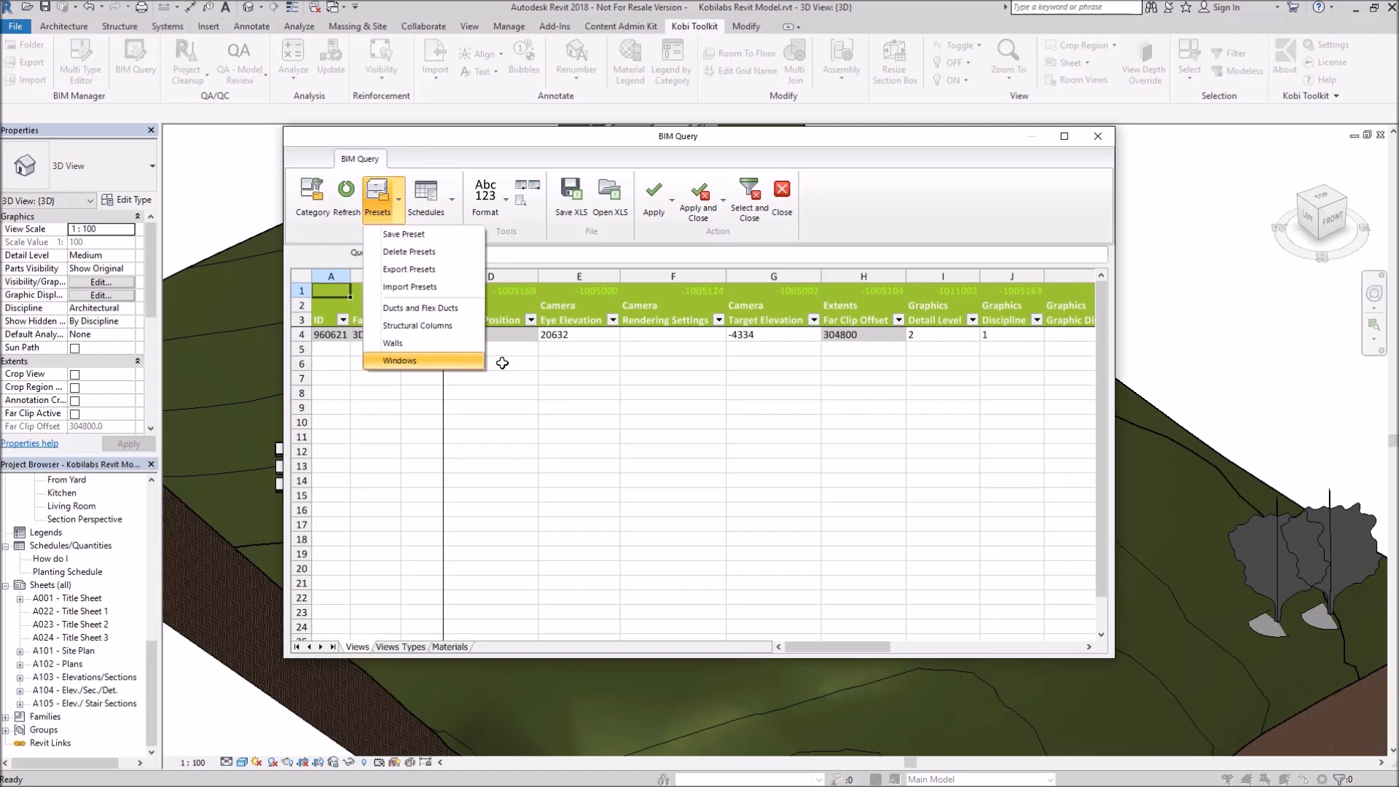
left_click(454, 201)
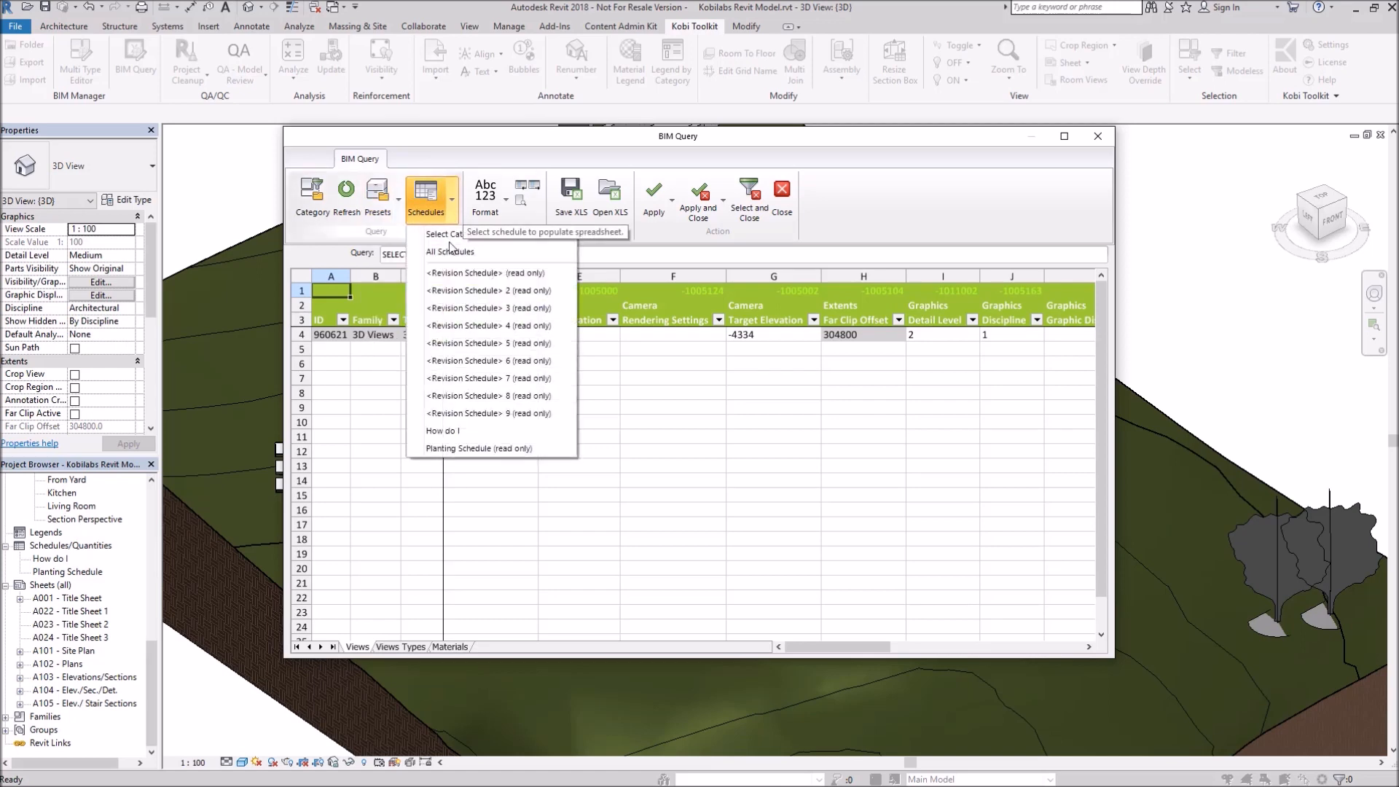
left_click(459, 449)
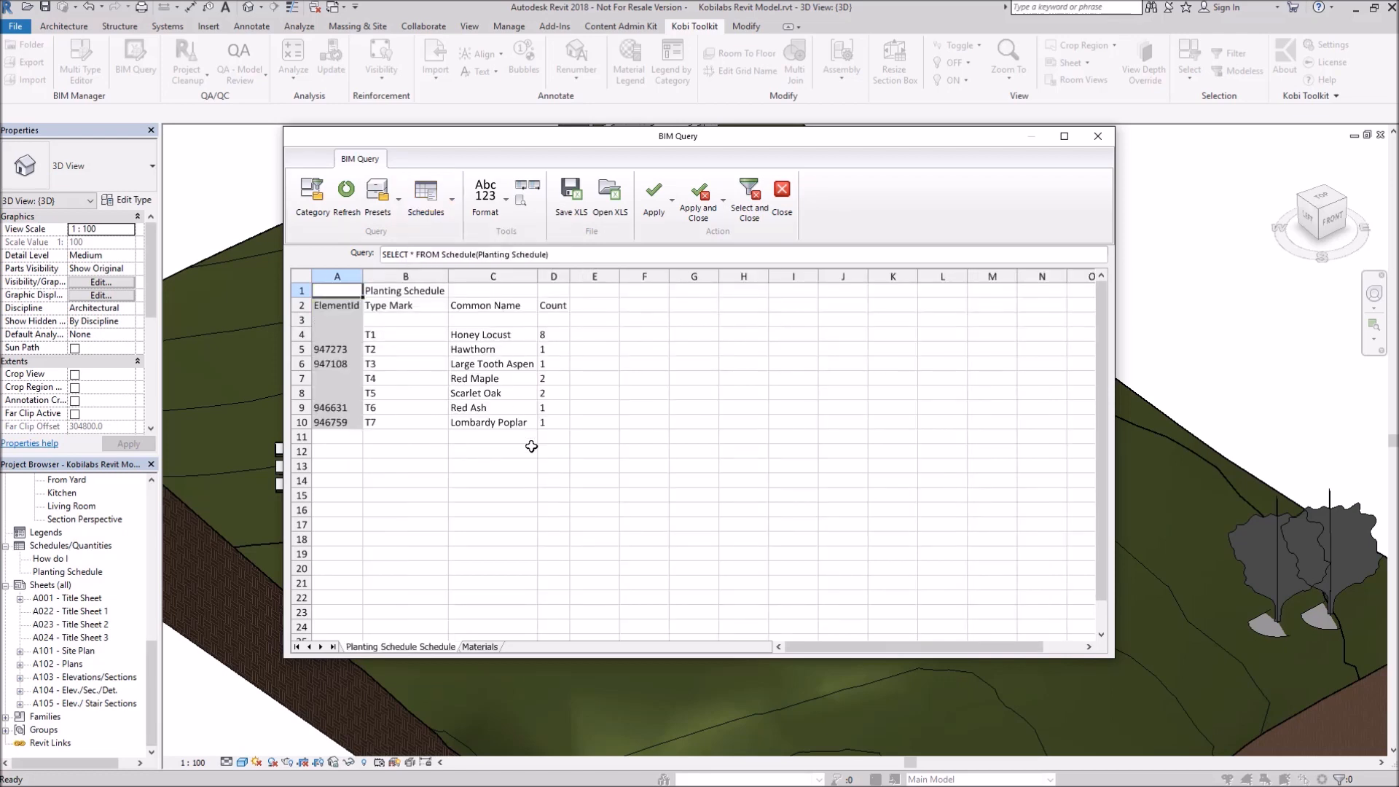
left_click(504, 210)
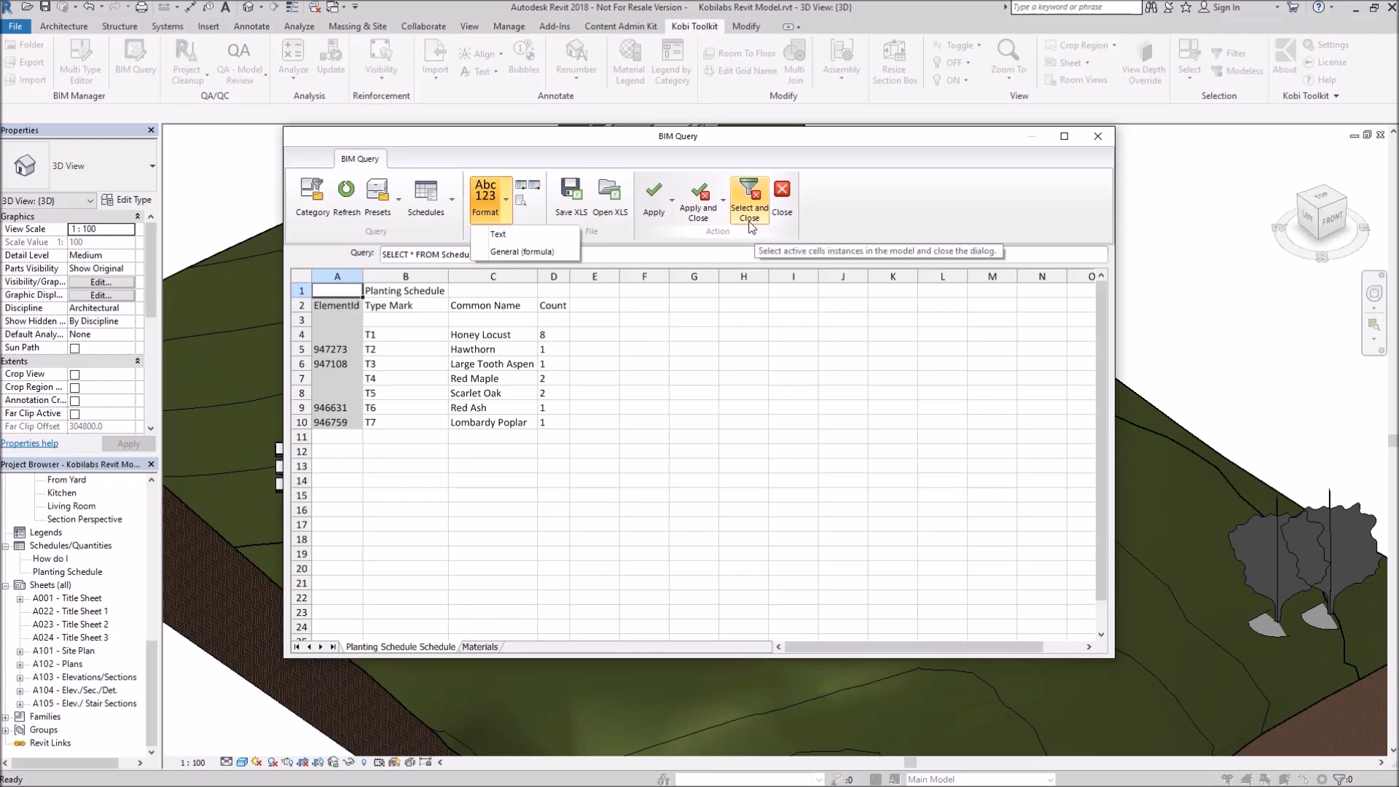
left_click(1099, 136)
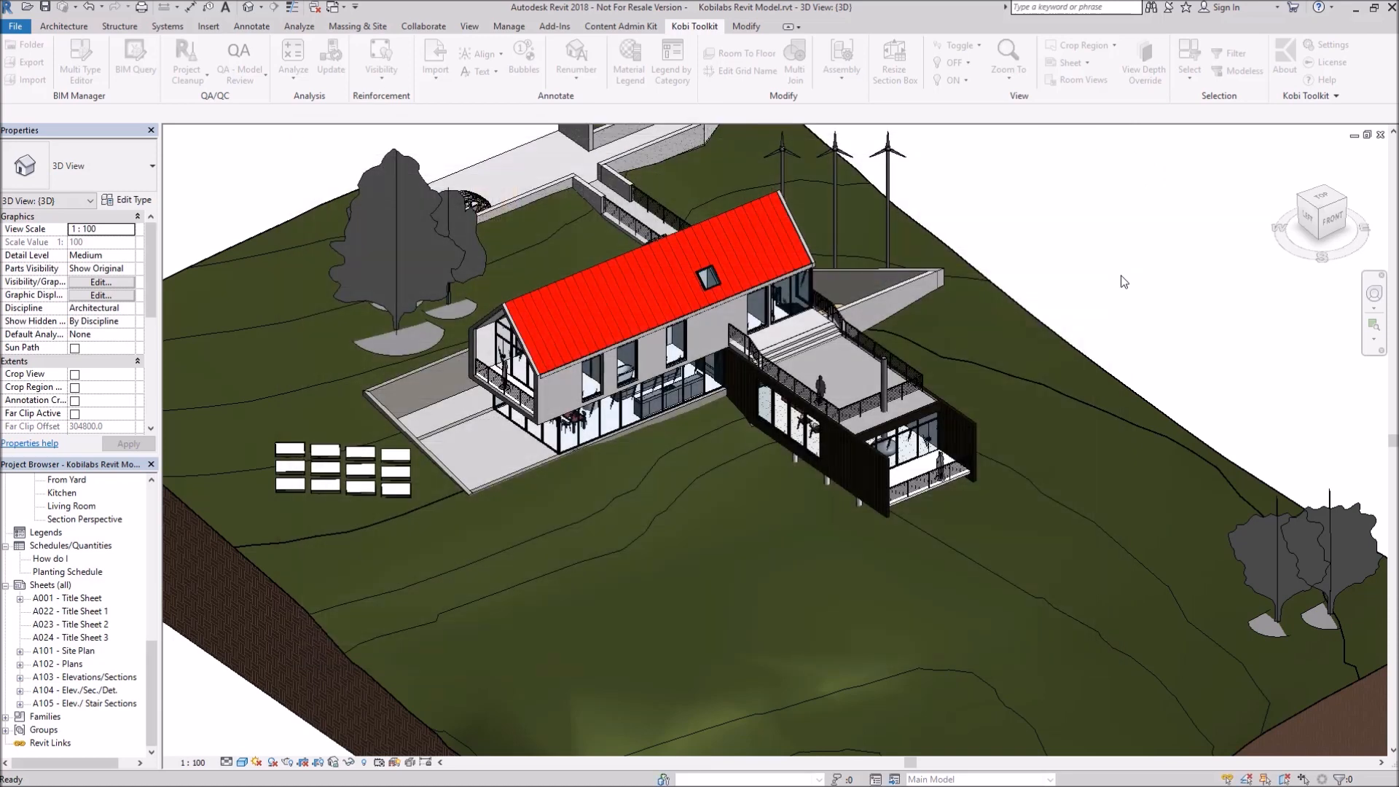